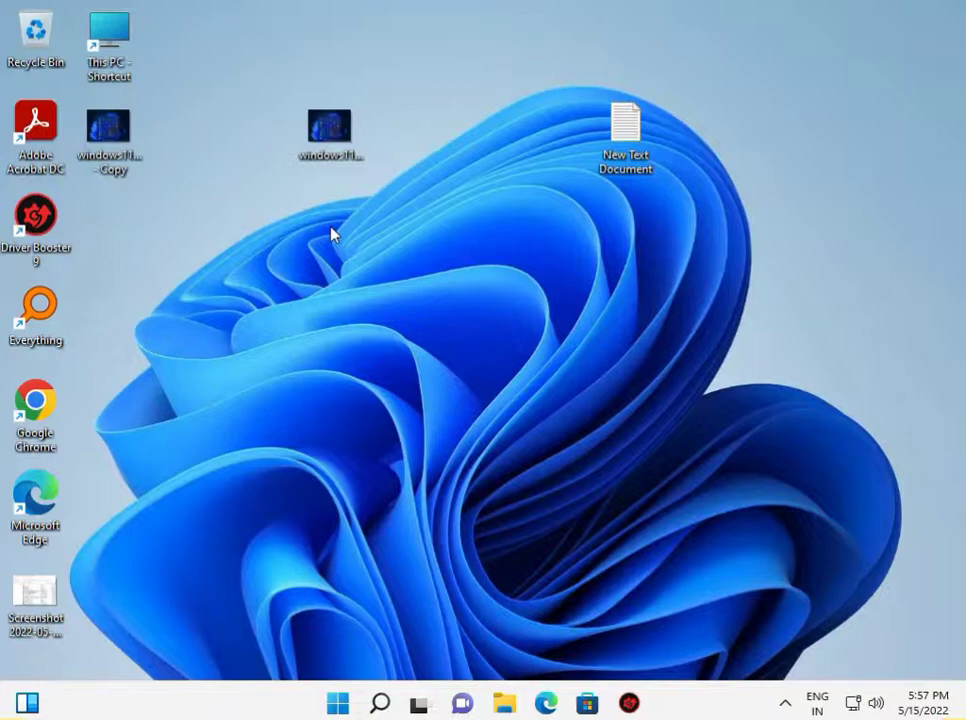
Search the Start menu for Control Panel by typing 'contr'.
left_click(338, 701)
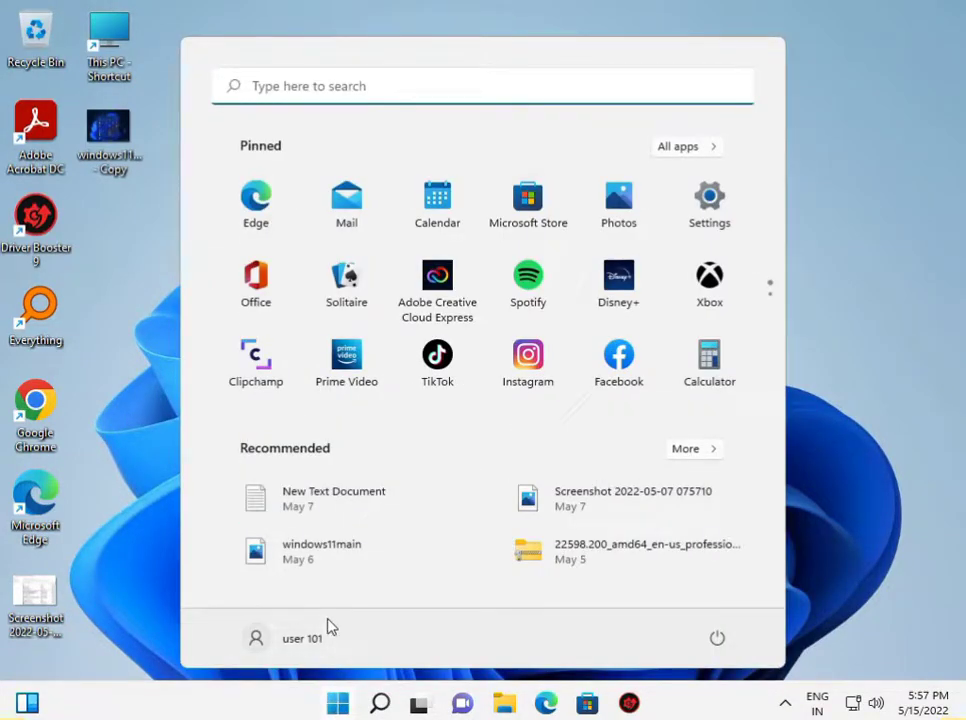
type("cont")
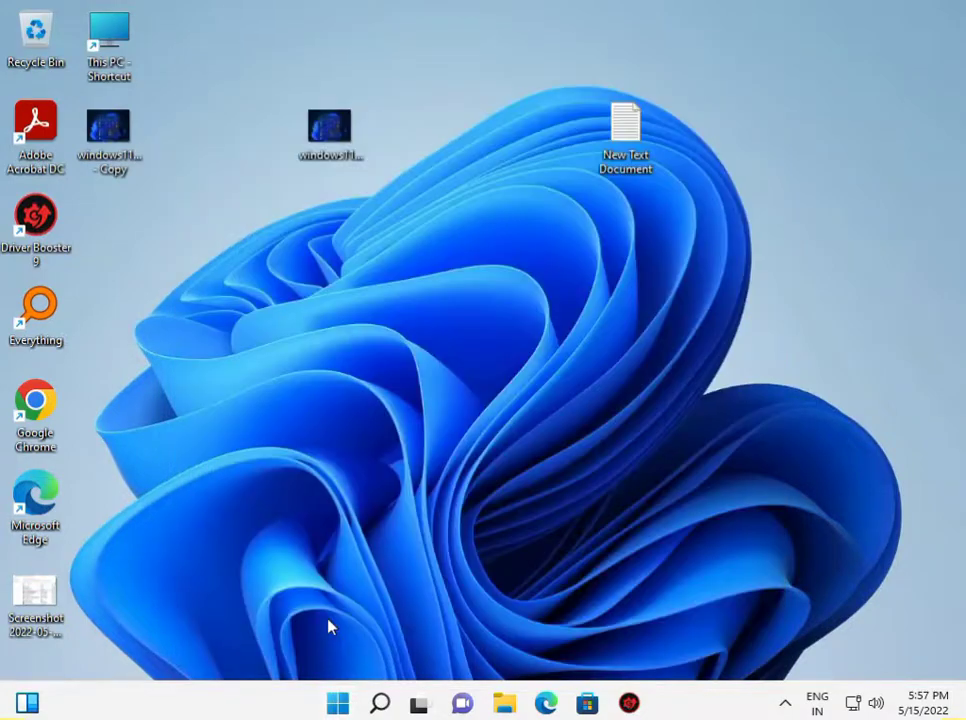
type("rol Panel")
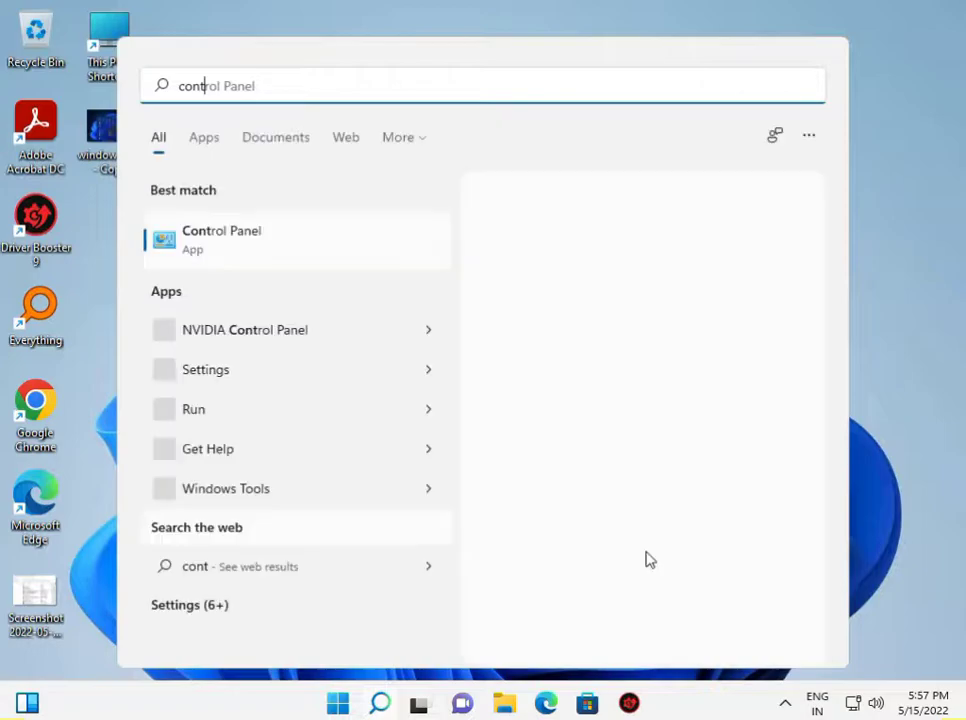
Launch Control Panel, view all items as Small icons, and open Sync Center.
key("Return")
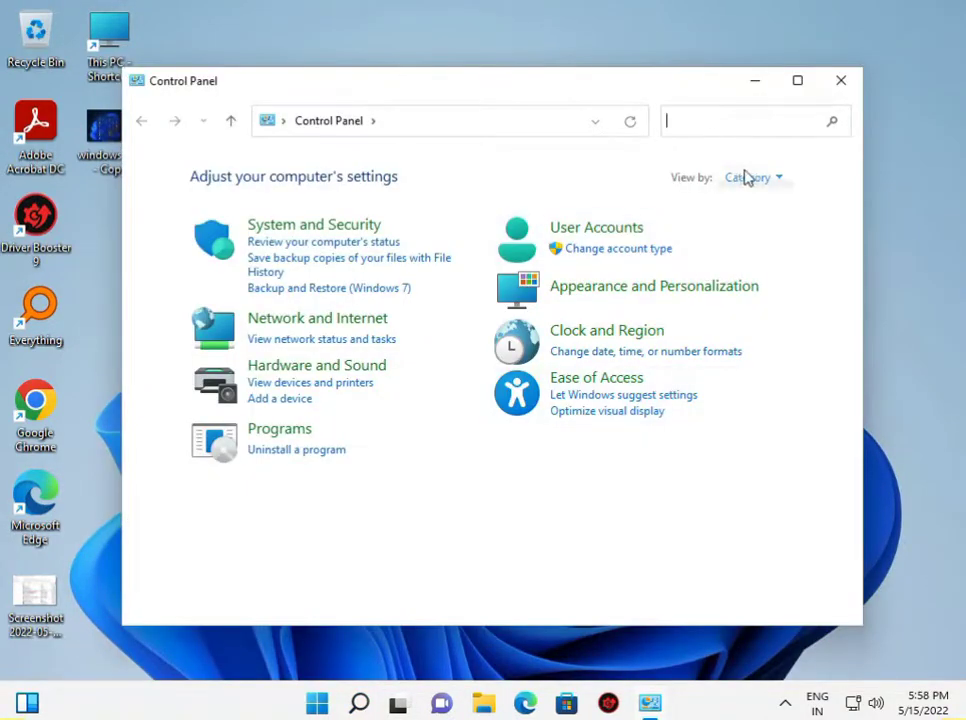
left_click(744, 177)
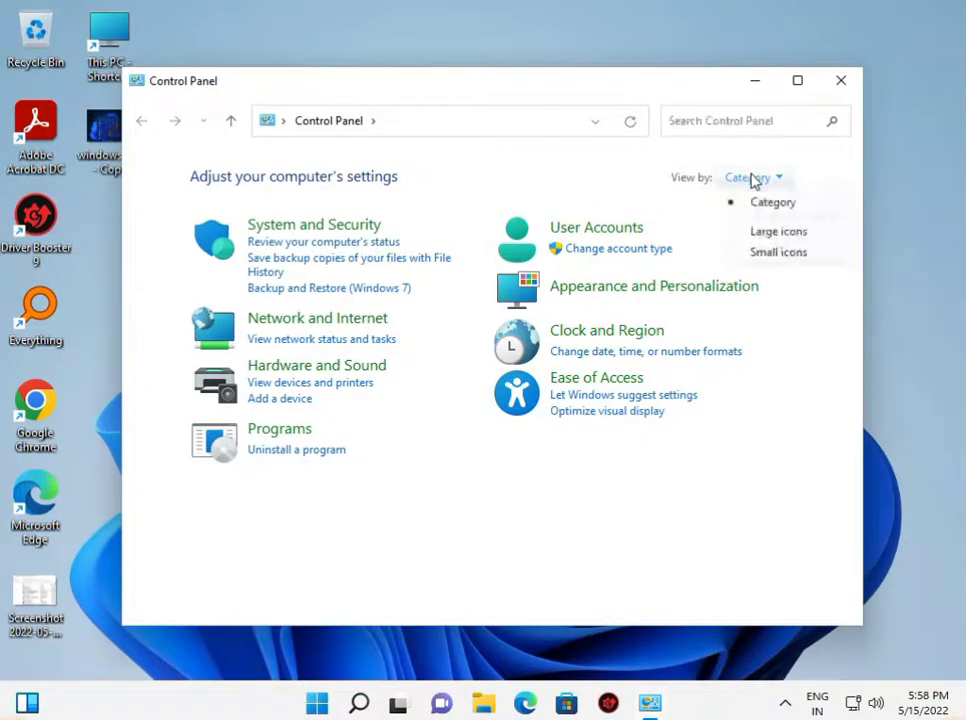
left_click(755, 252)
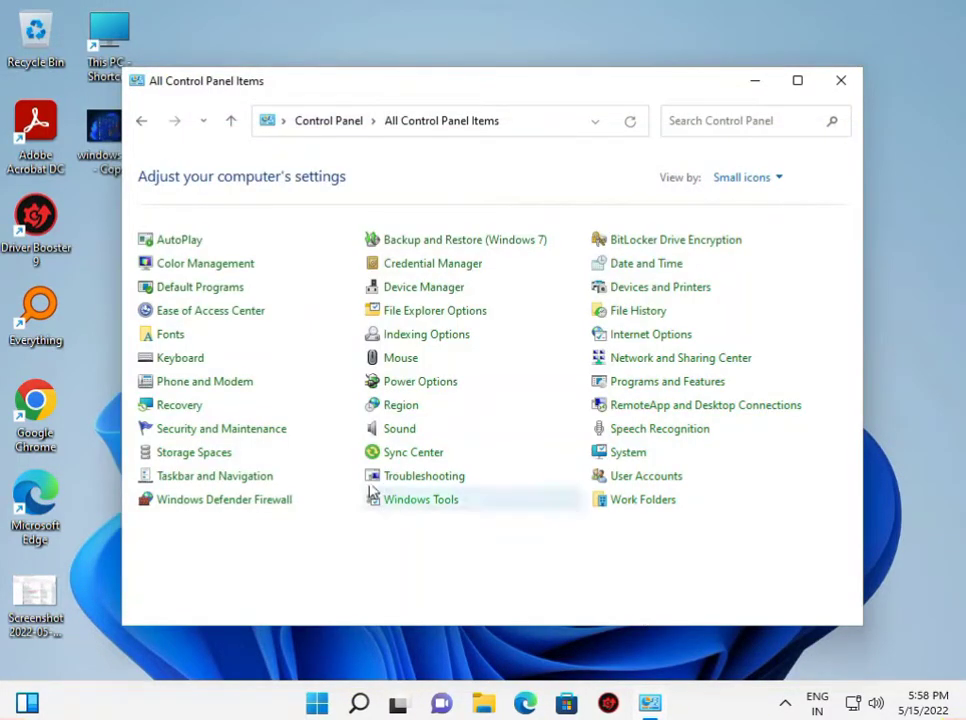
left_click(414, 460)
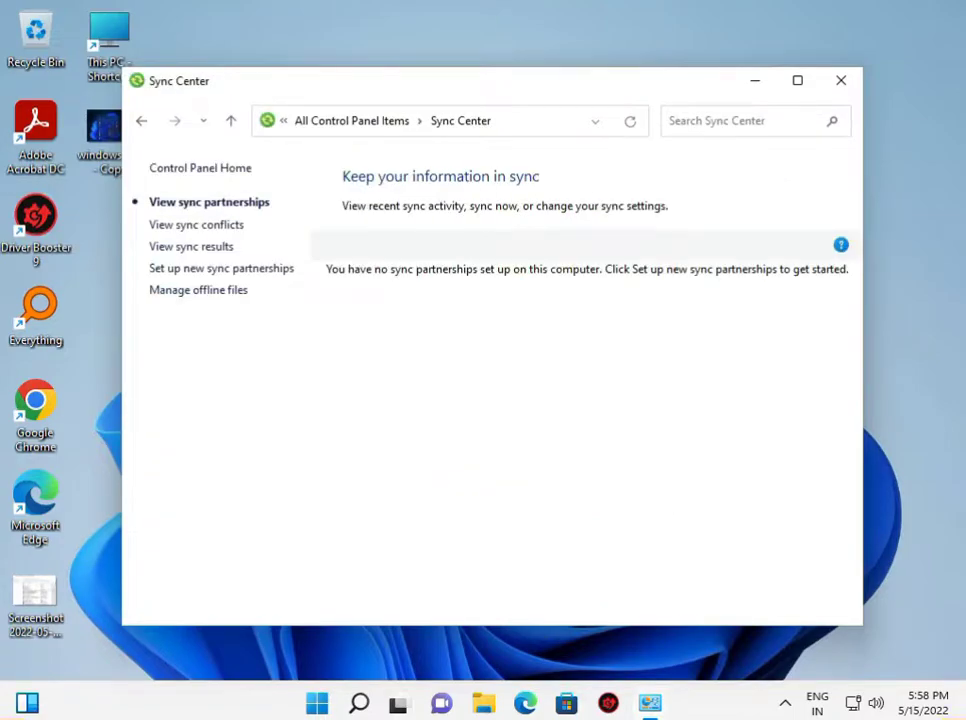
Enable offline files under Manage offline files, confirm with OK, and decline the restart.
left_click(186, 290)
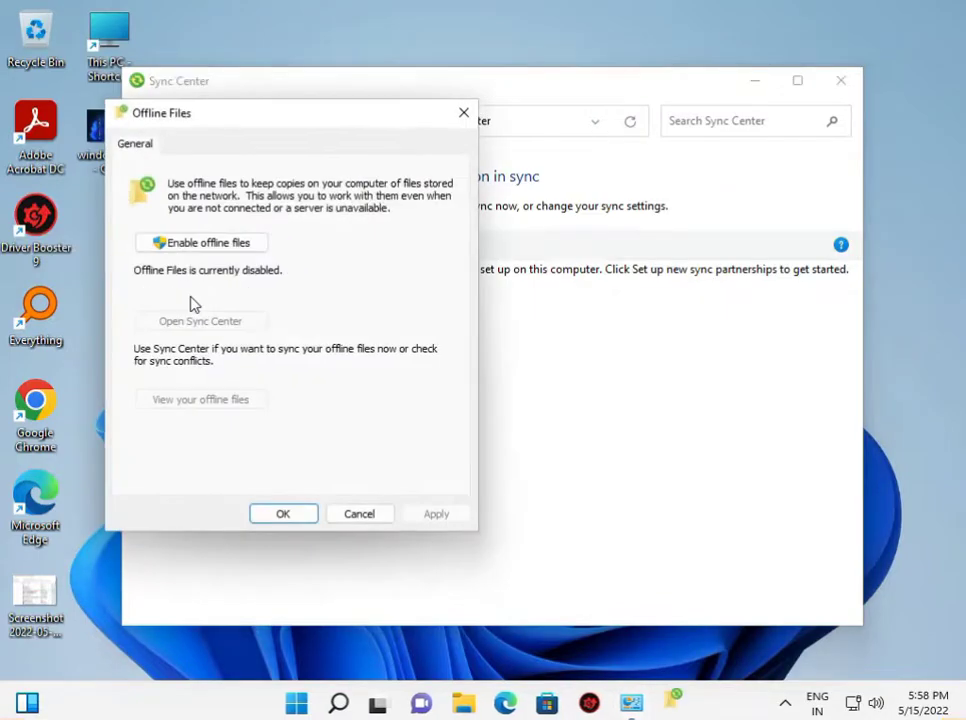
left_click(204, 242)
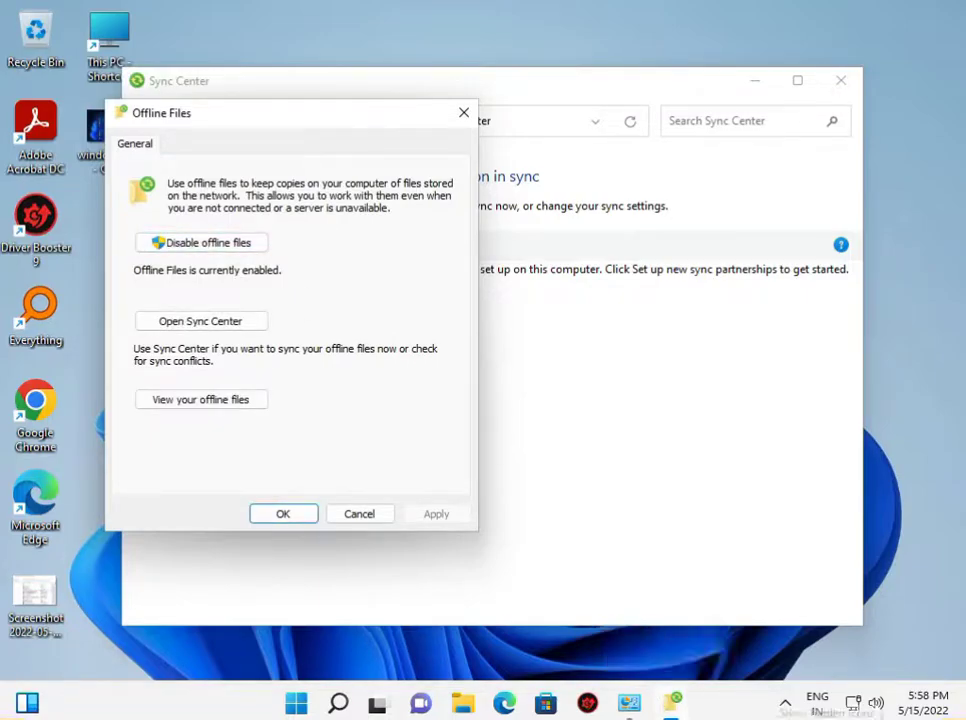
left_click(180, 245)
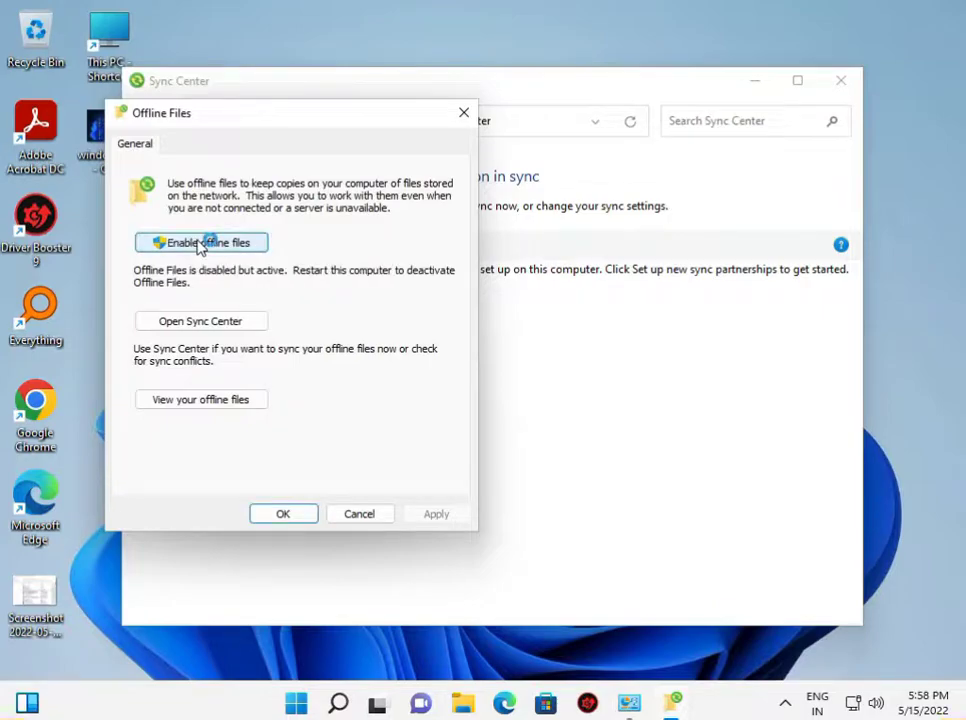
left_click(200, 244)
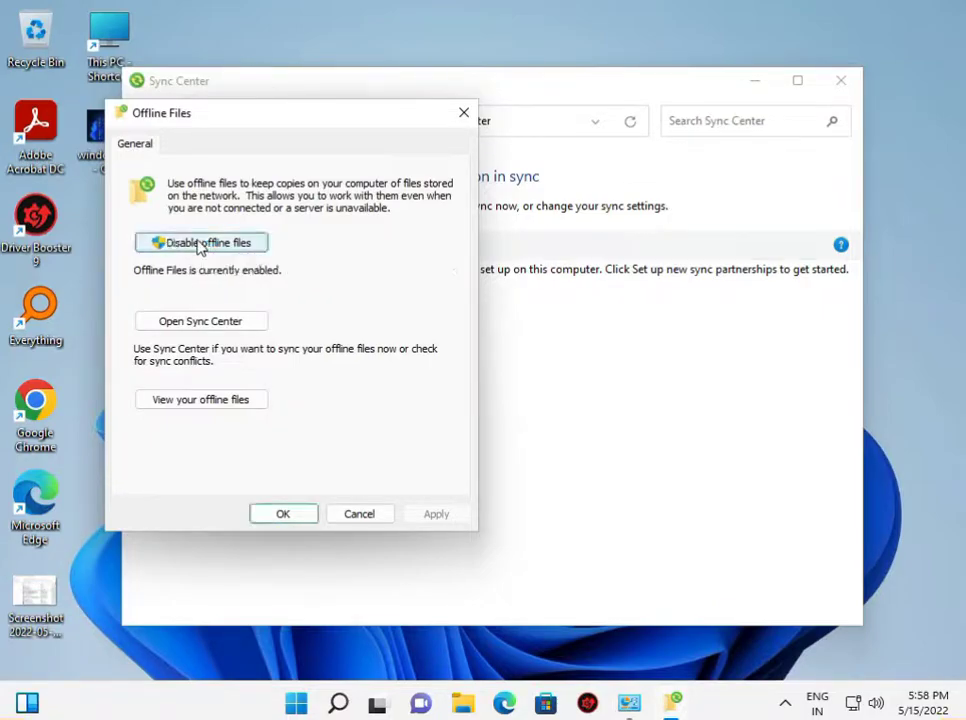
left_click(284, 514)
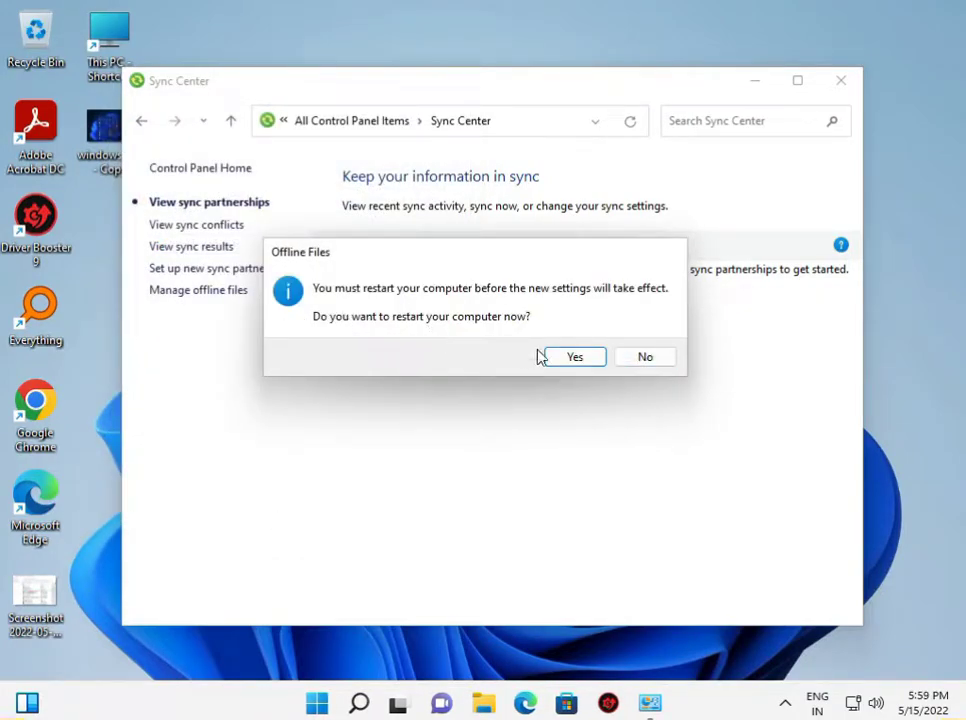
left_click(647, 359)
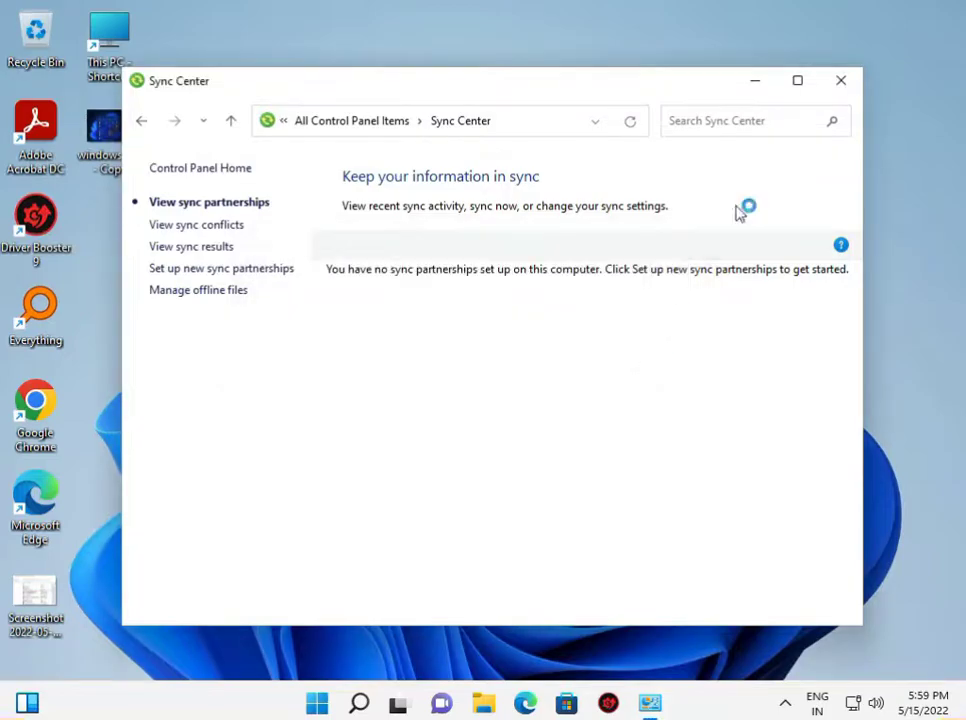
Close Sync Center and launch Registry Editor by searching 'regis' in Start.
left_click(840, 81)
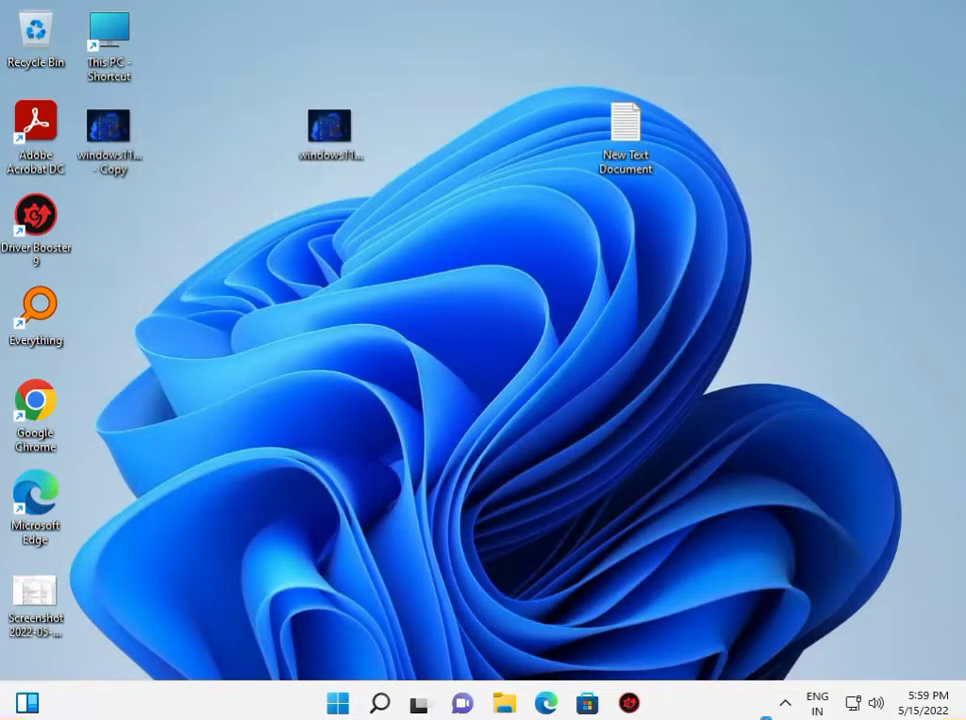
left_click(340, 704)
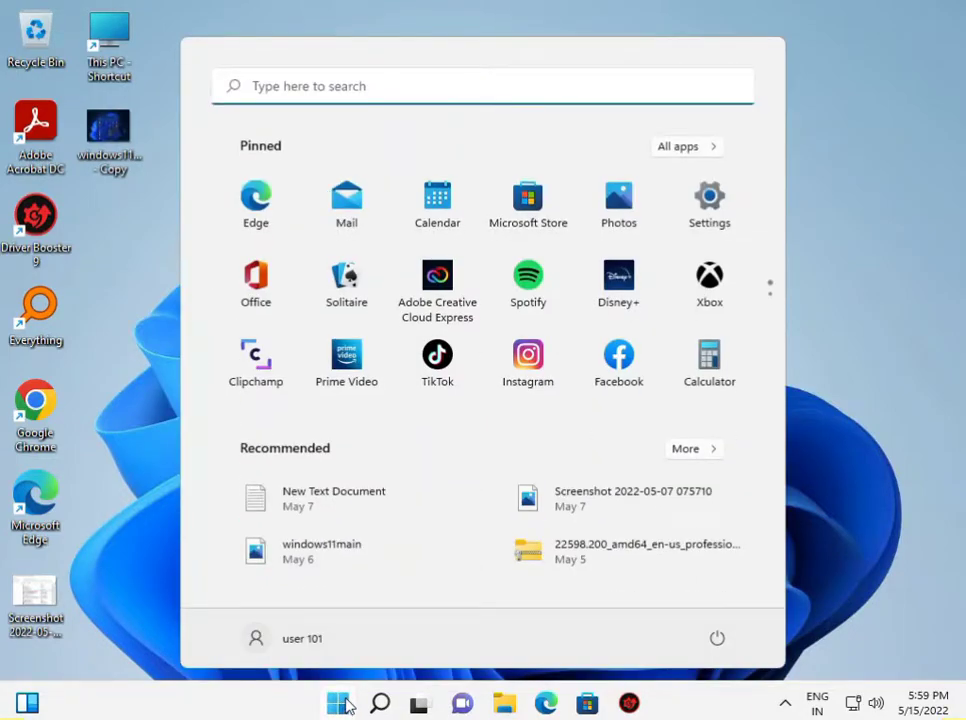
type("regi")
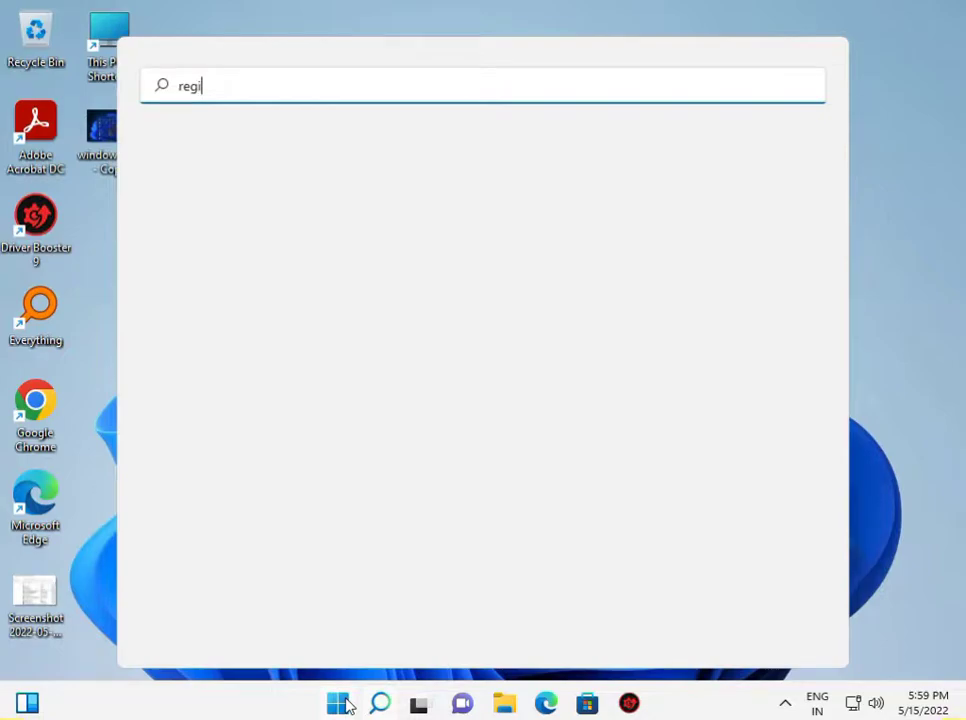
type("s")
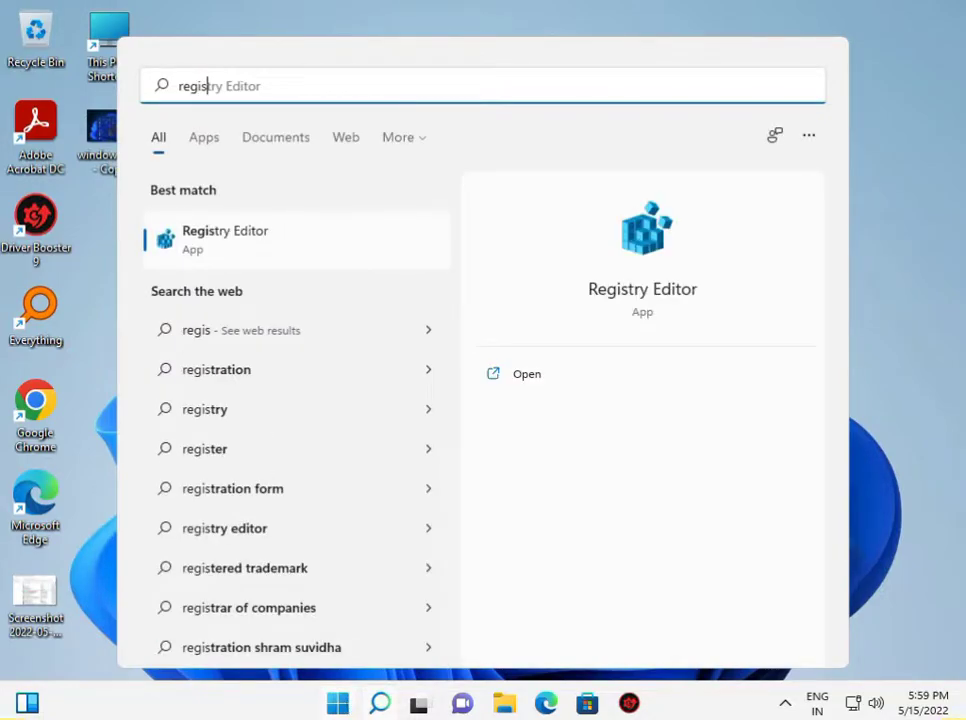
left_click(240, 245)
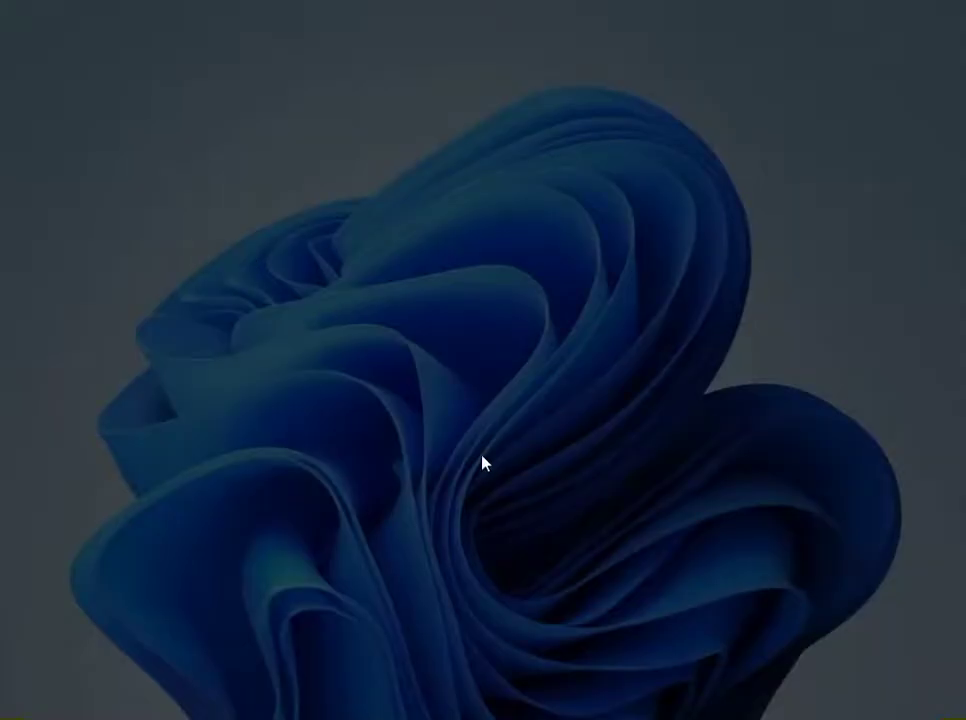
Approve the admin prompt, then expand HKEY_LOCAL_MACHINE > SYSTEM > CurrentControlSet.
left_click(364, 496)
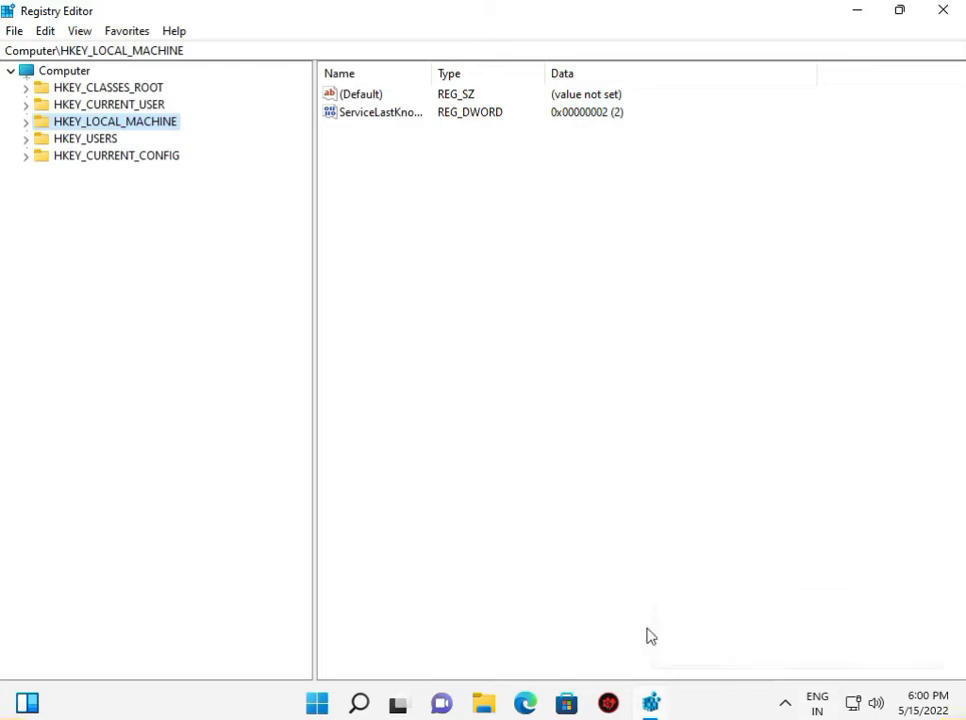
left_click(27, 121)
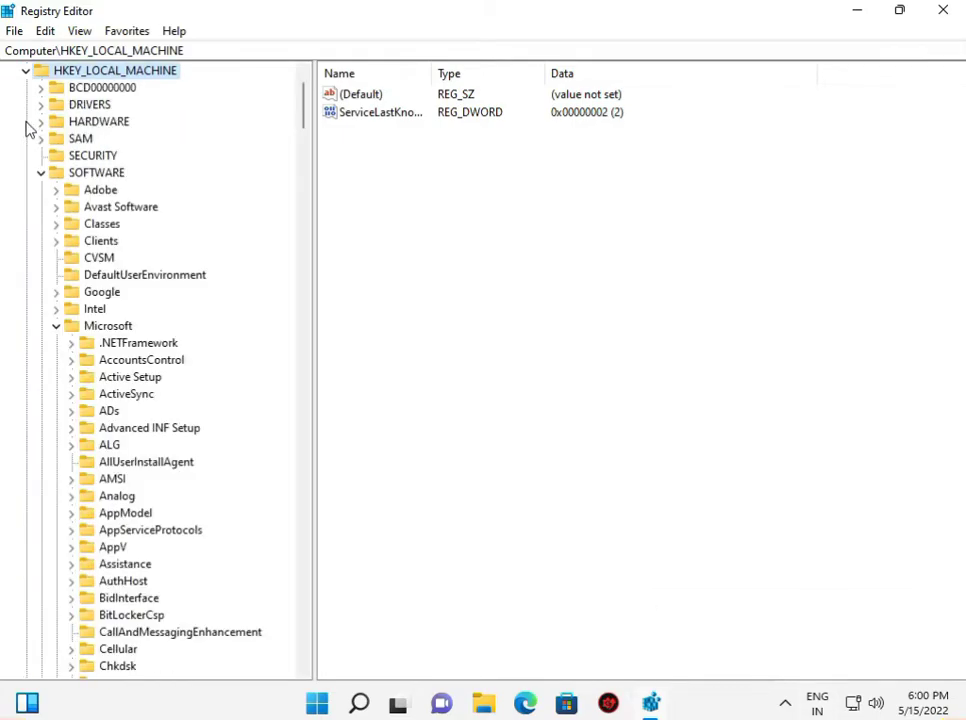
left_click(40, 172)
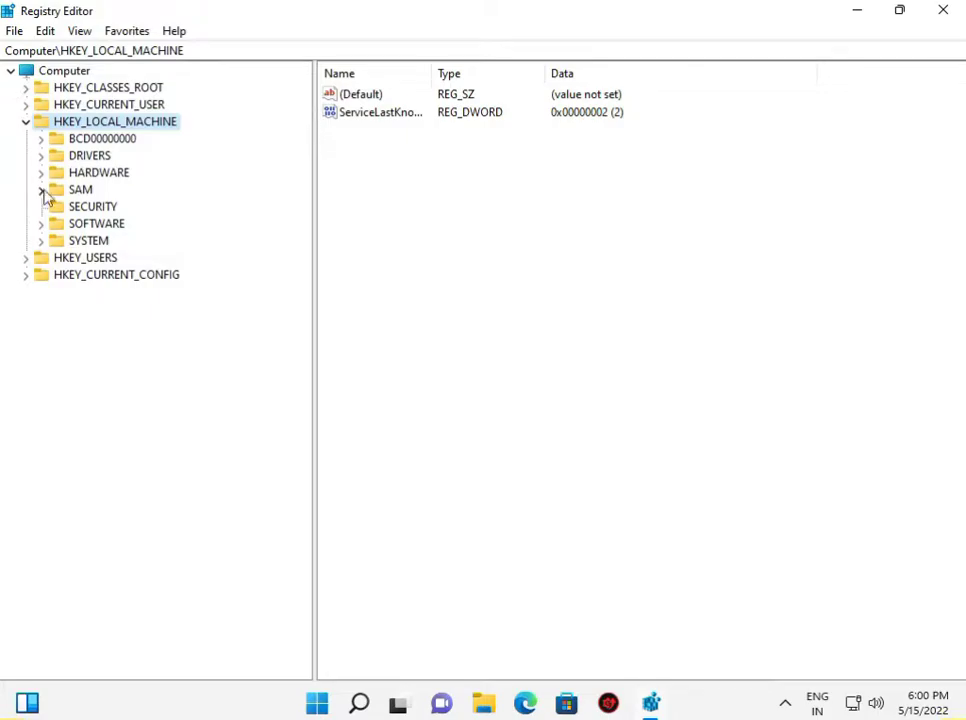
left_click(41, 241)
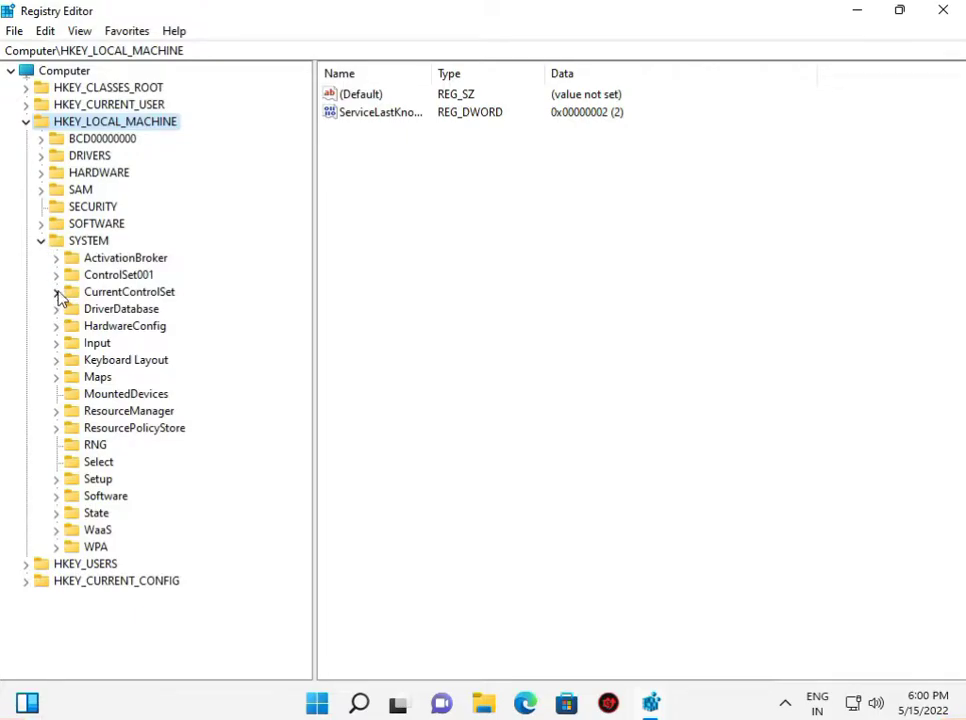
left_click(57, 292)
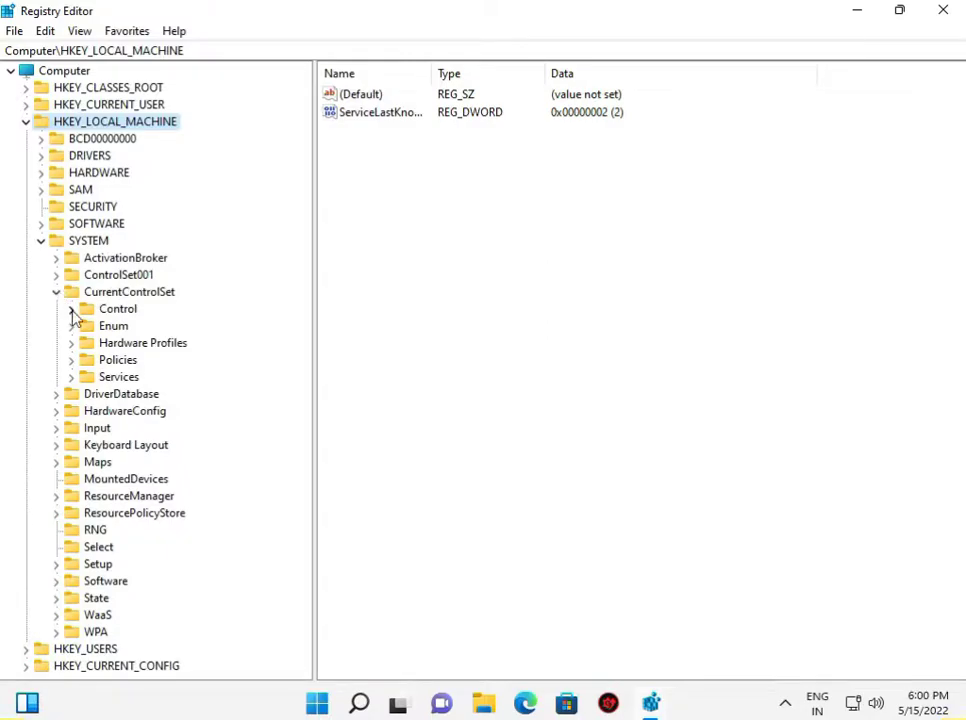
Expand Services, scroll down the key tree, and select the CSC key.
left_click(72, 377)
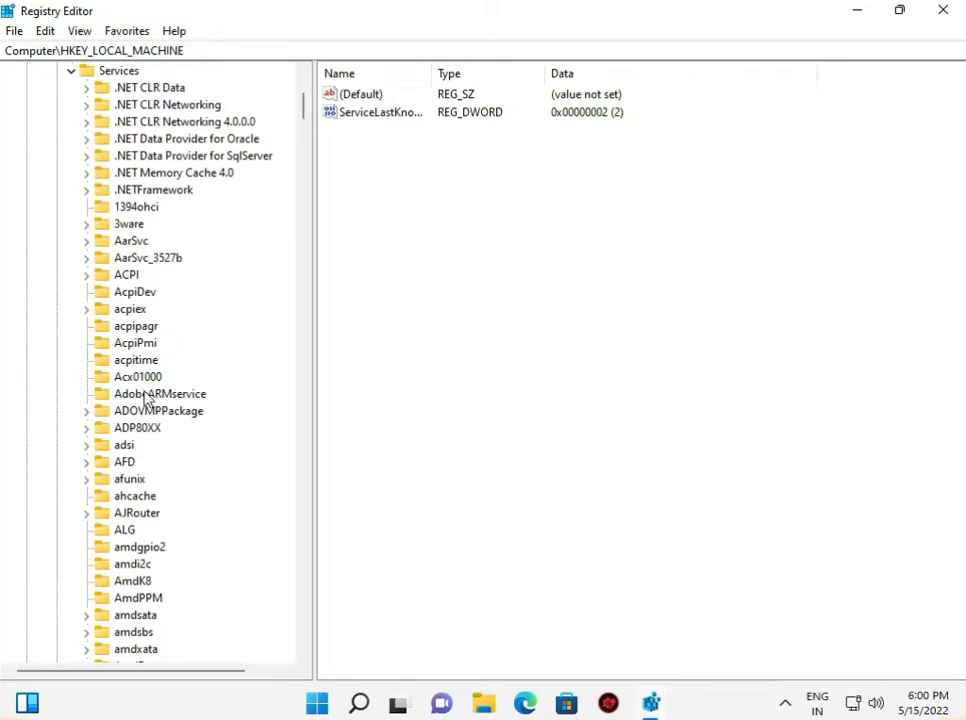
scroll(143, 398, "down", 4)
scroll(141, 400, "down", 14)
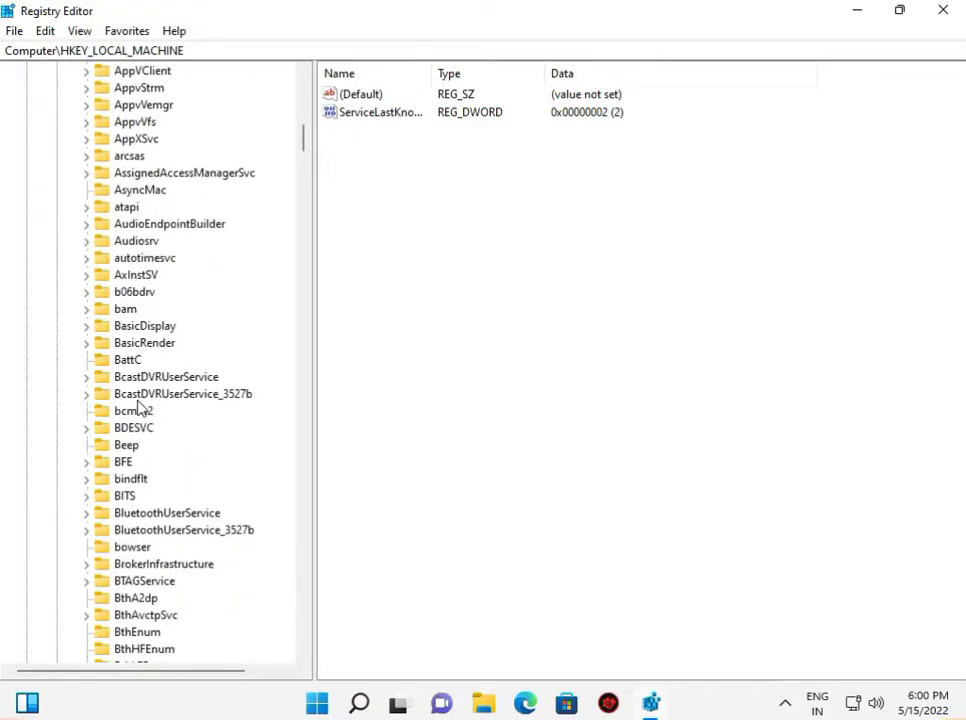
scroll(140, 405, "down", 7)
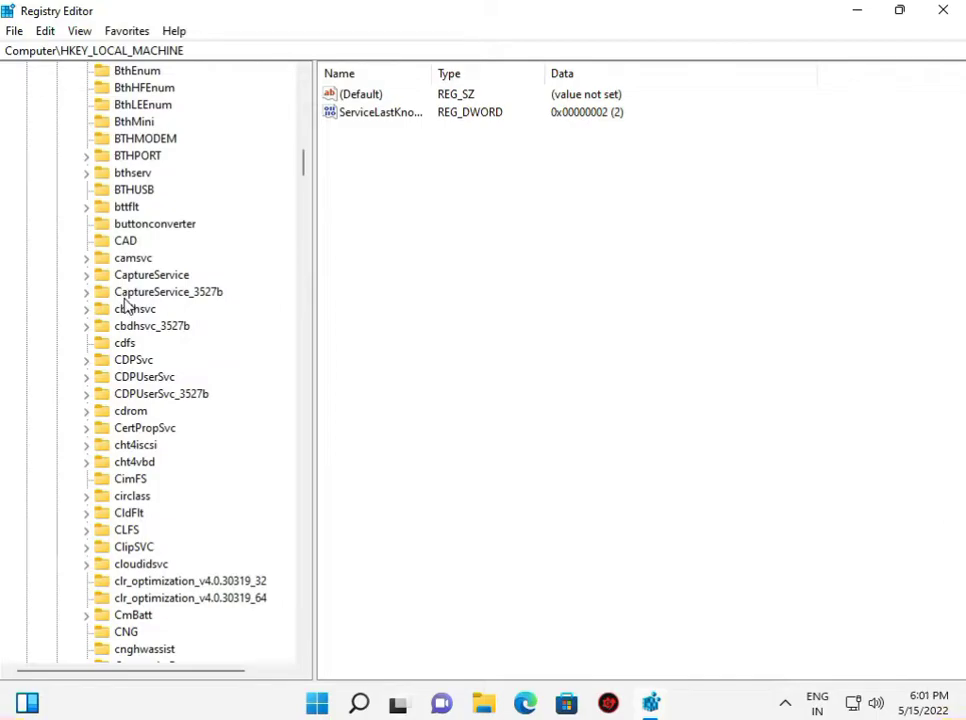
scroll(155, 479, "down", 4)
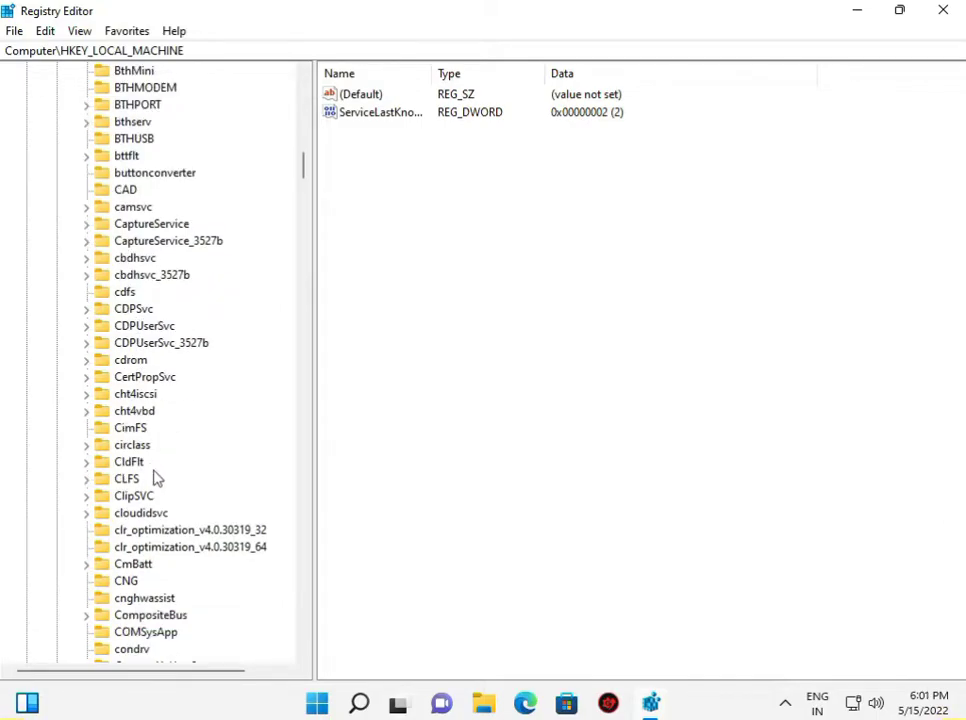
scroll(133, 571, "down", 4)
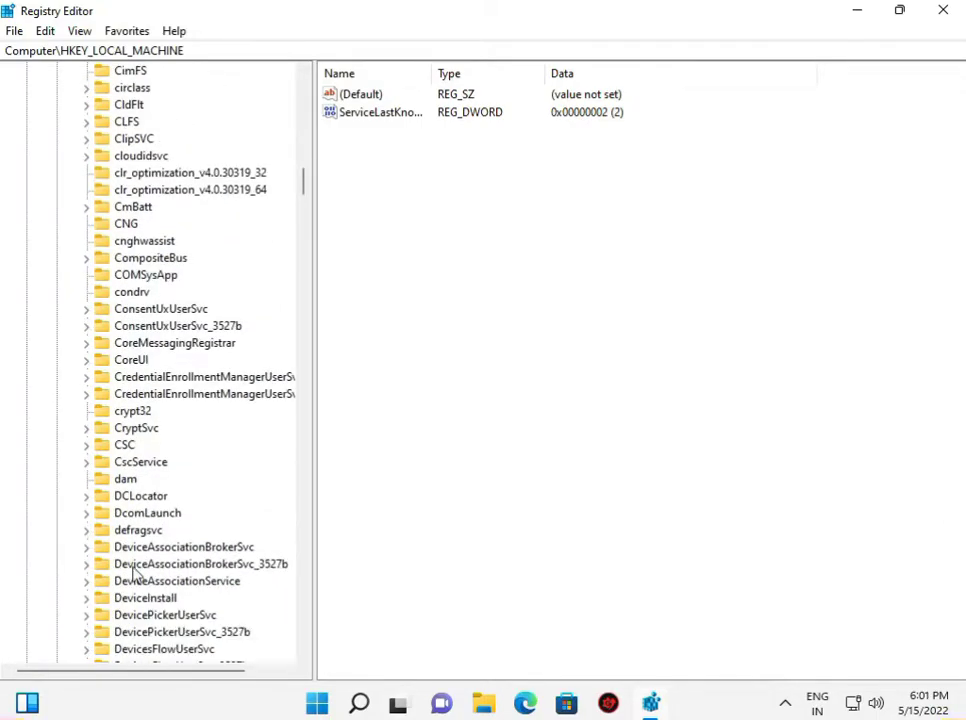
left_click(125, 466)
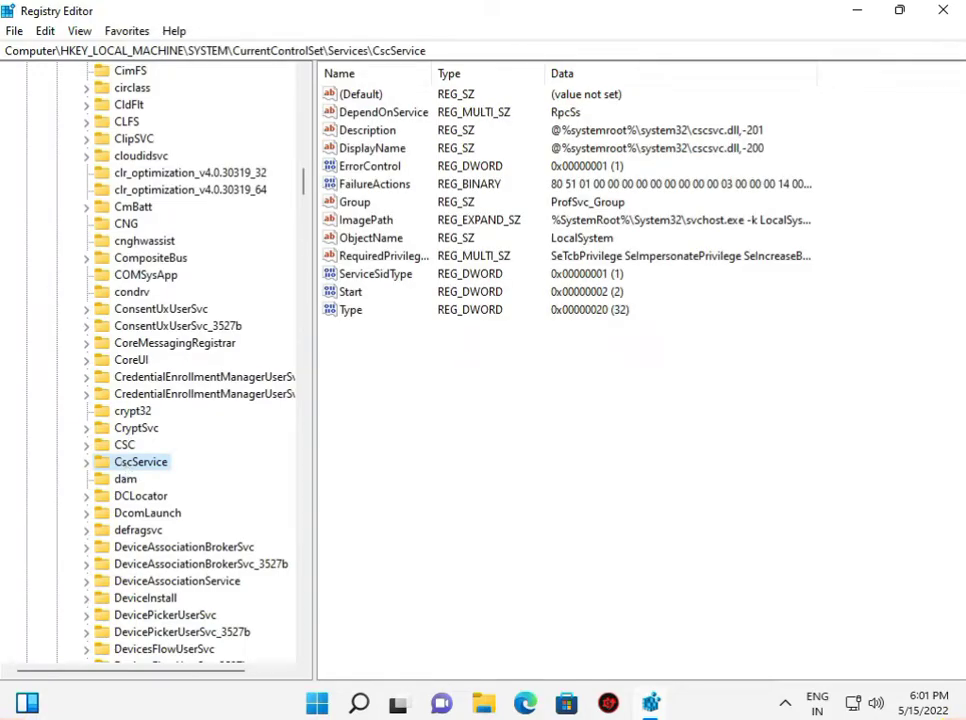
left_click(124, 445)
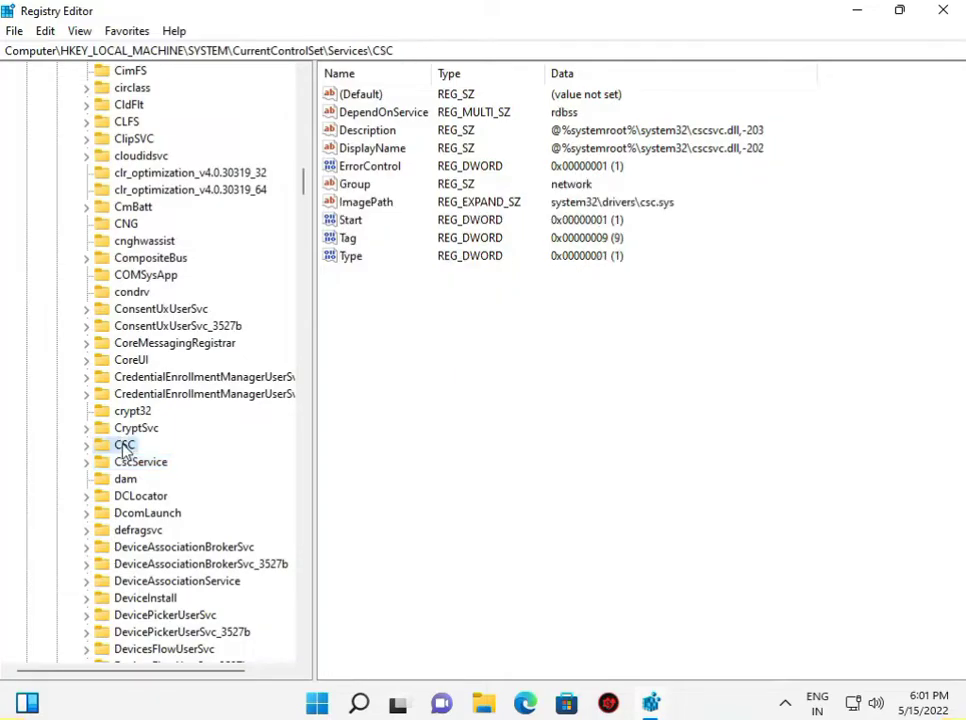
Create a new DWORD (32-bit) value in the CSC key named SCS.
right_click(441, 318)
mouse_move(483, 328)
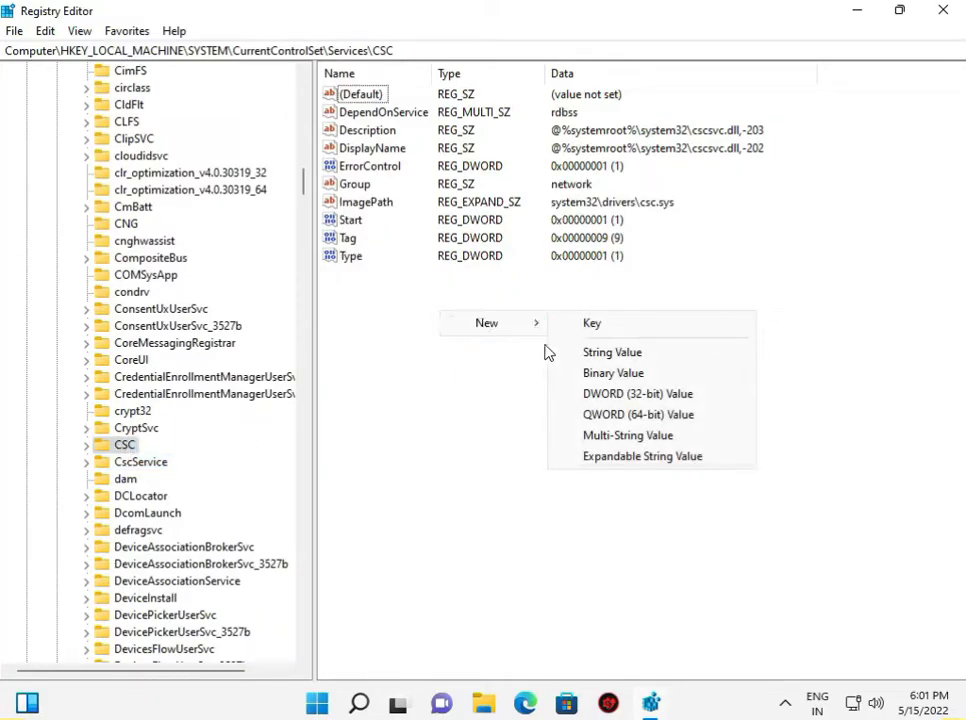
left_click(617, 397)
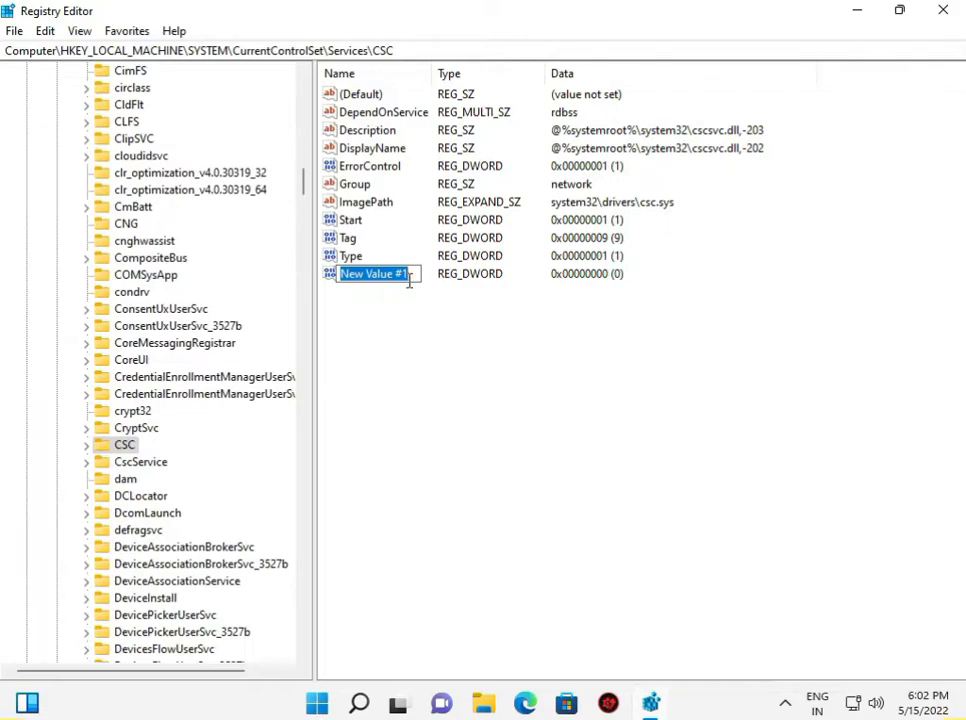
left_click_drag(408, 276, 336, 286)
type("SCS")
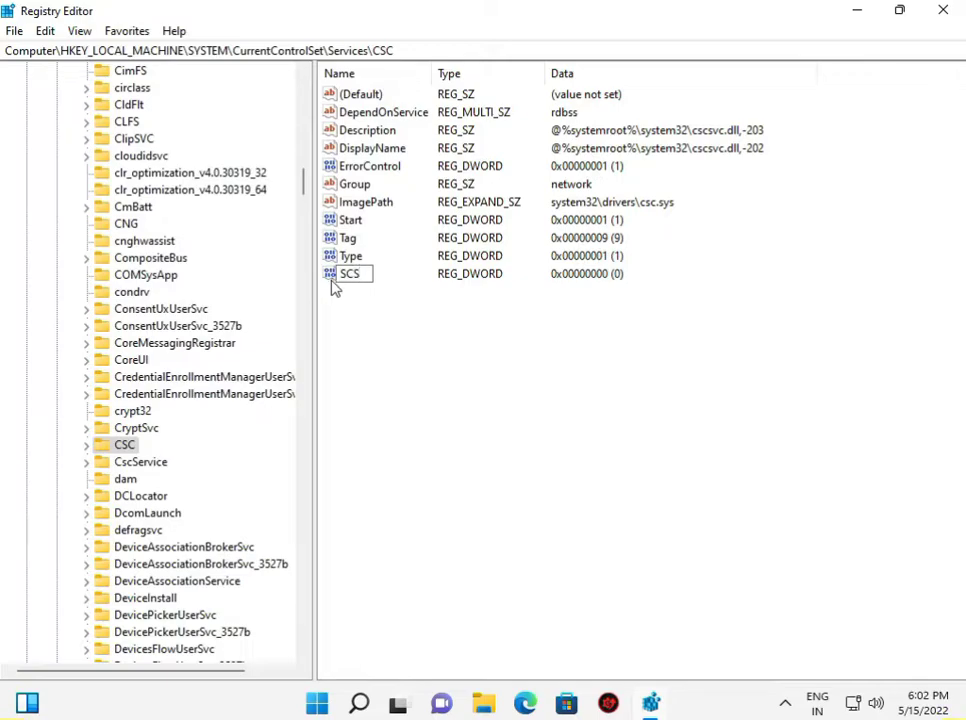
key("Return")
Set the SCS value data to 1.
double_click(360, 277)
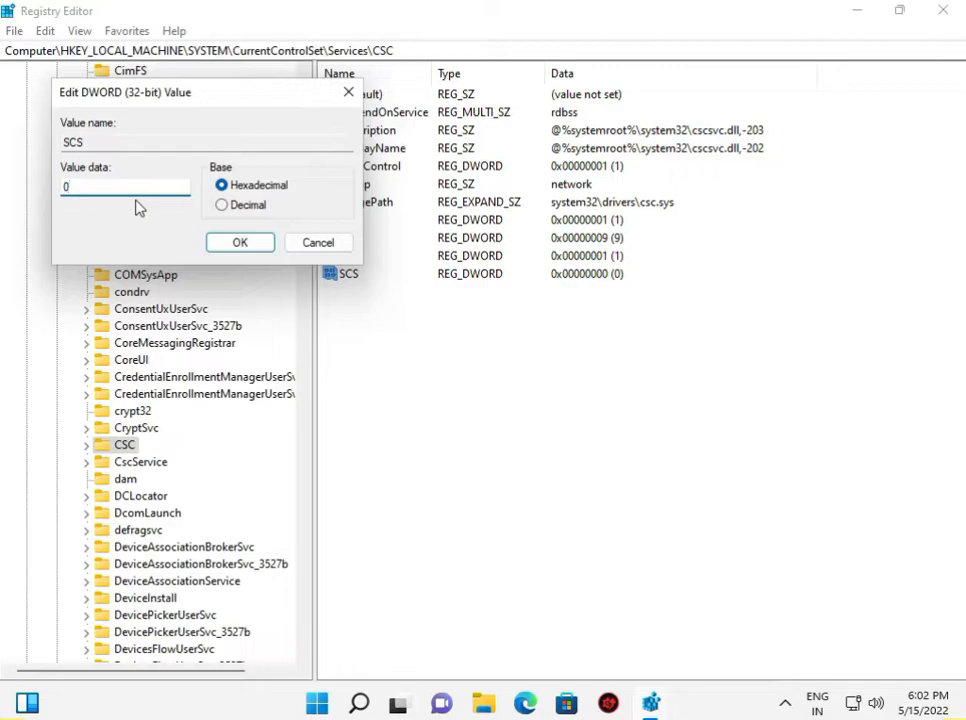
type("1")
left_click(236, 246)
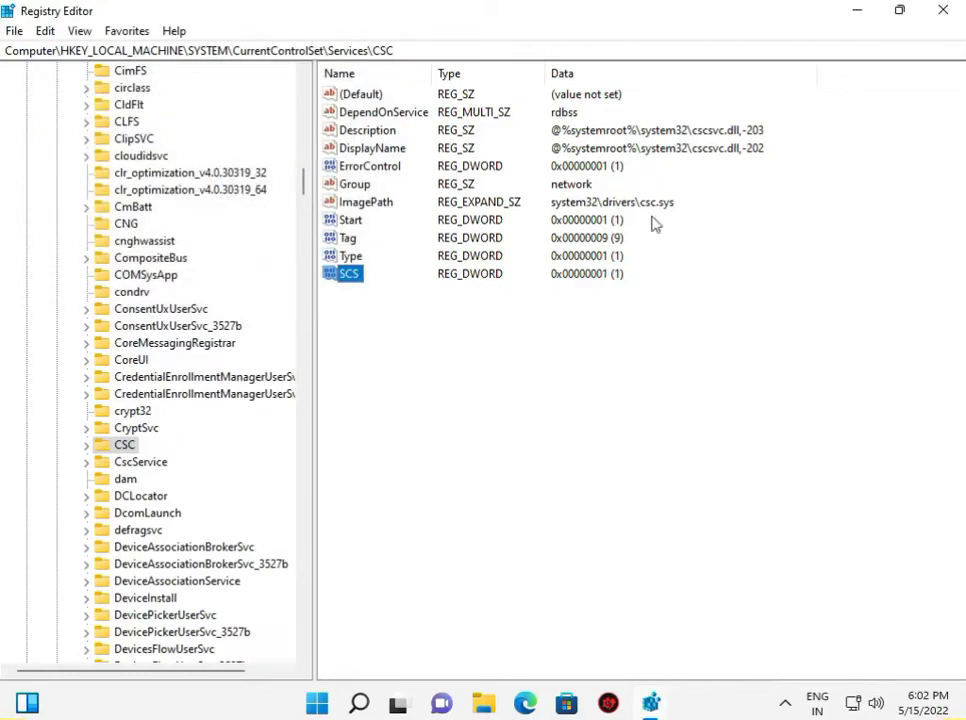
Close Registry Editor, dismiss the old-style Start menu, and open the Windows 11 Start menu.
left_click(945, 11)
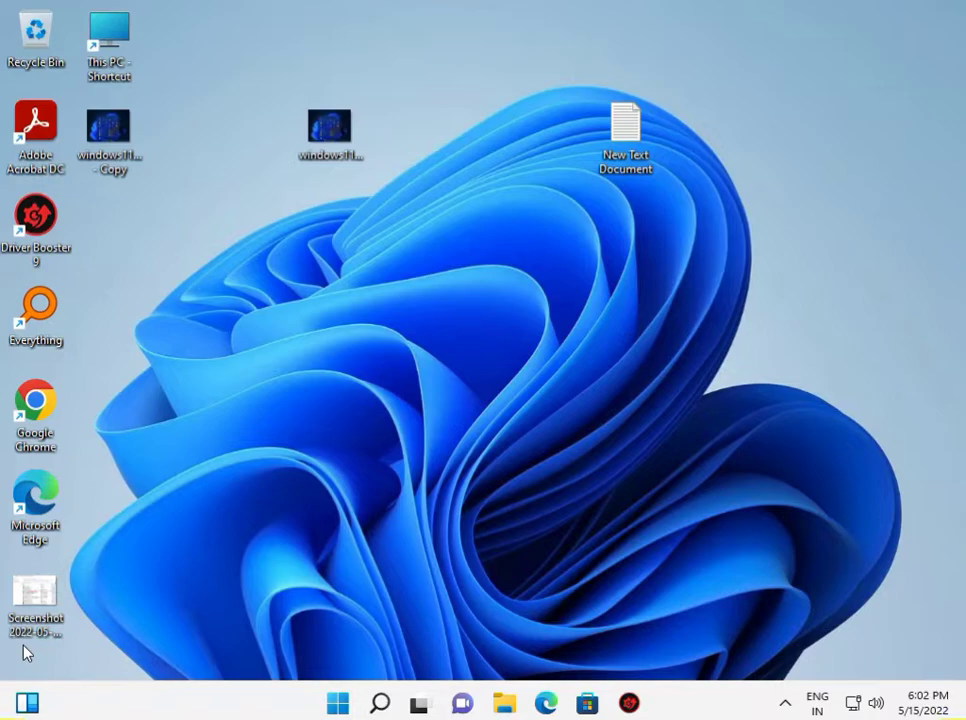
key("super")
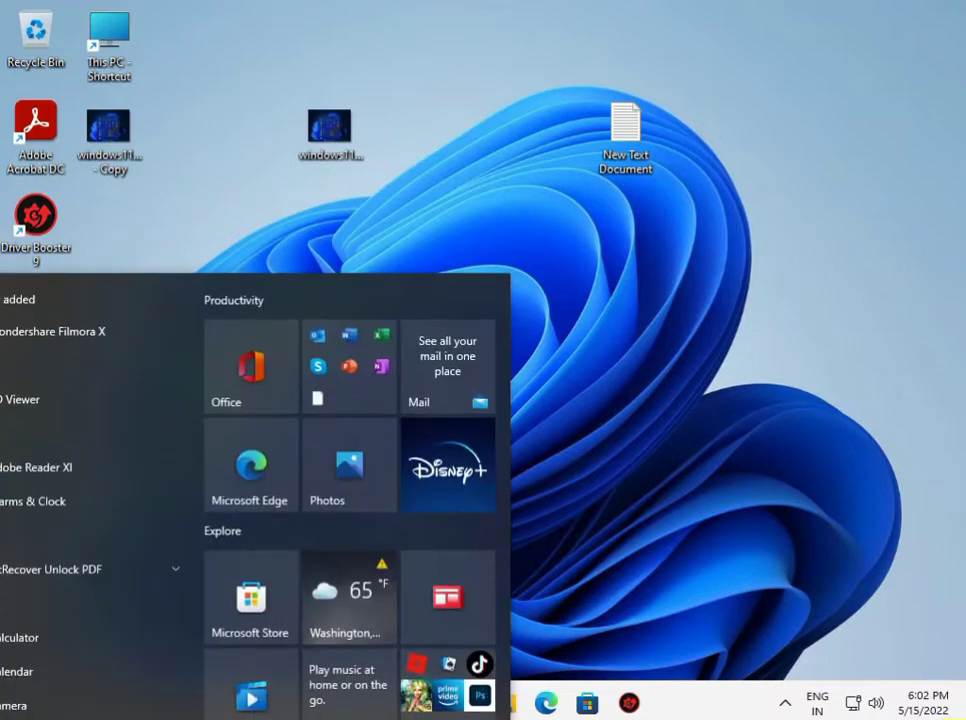
left_click(658, 604)
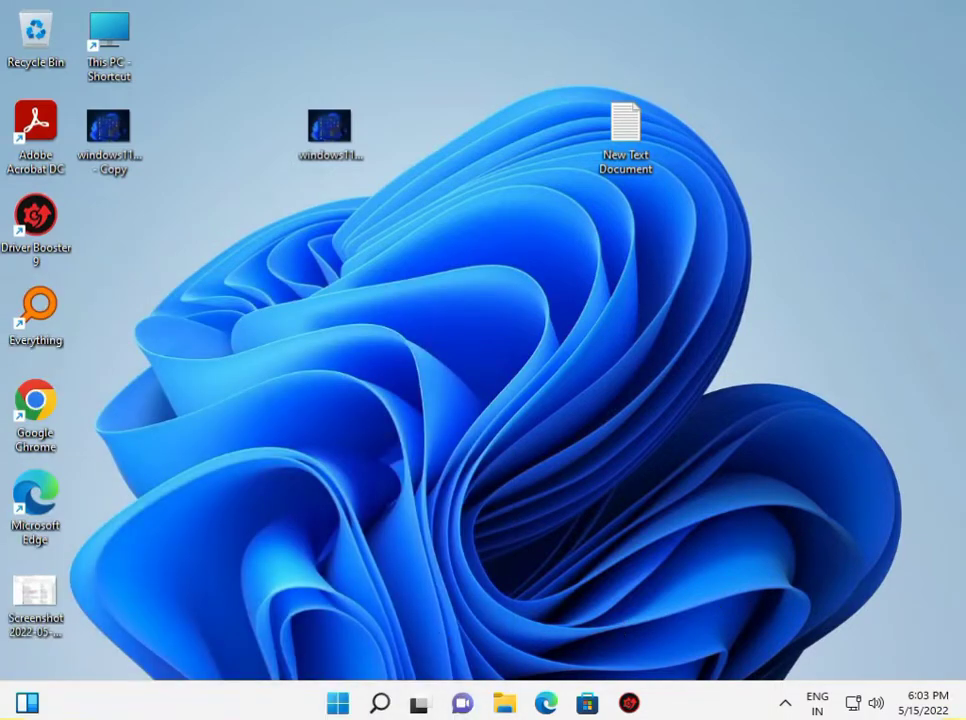
left_click(335, 704)
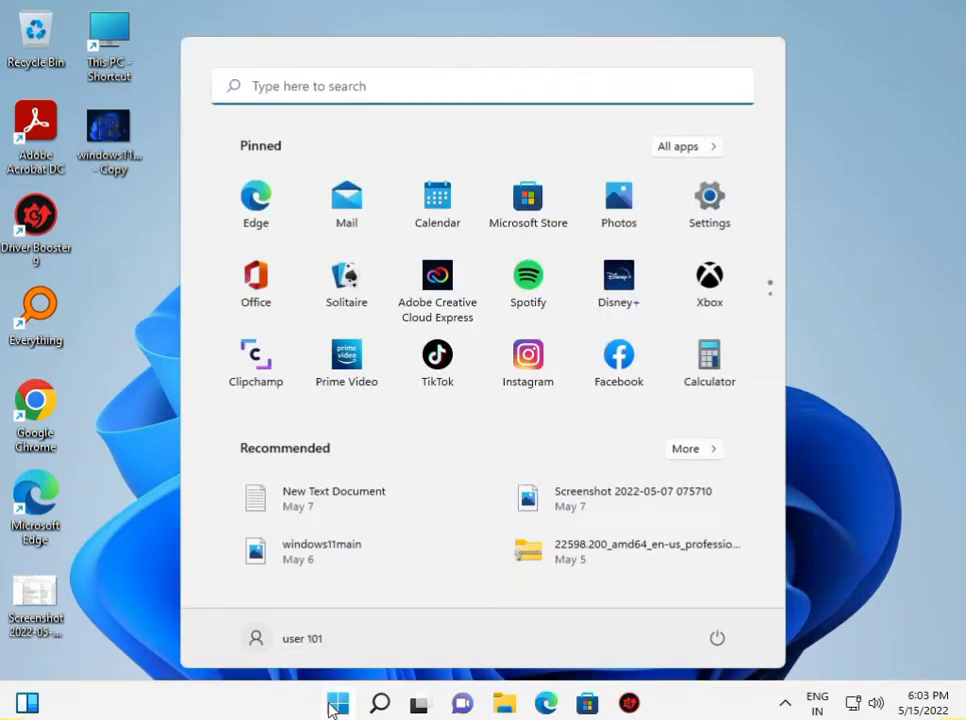
Search 'group' and launch Edit group policy from the results.
type("group")
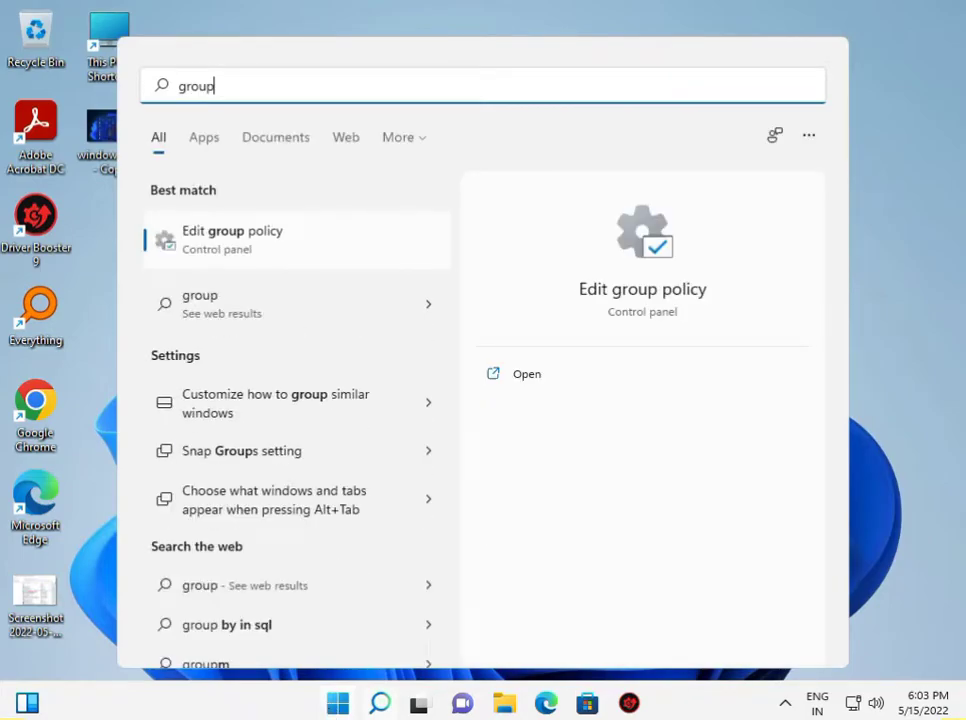
left_click(244, 252)
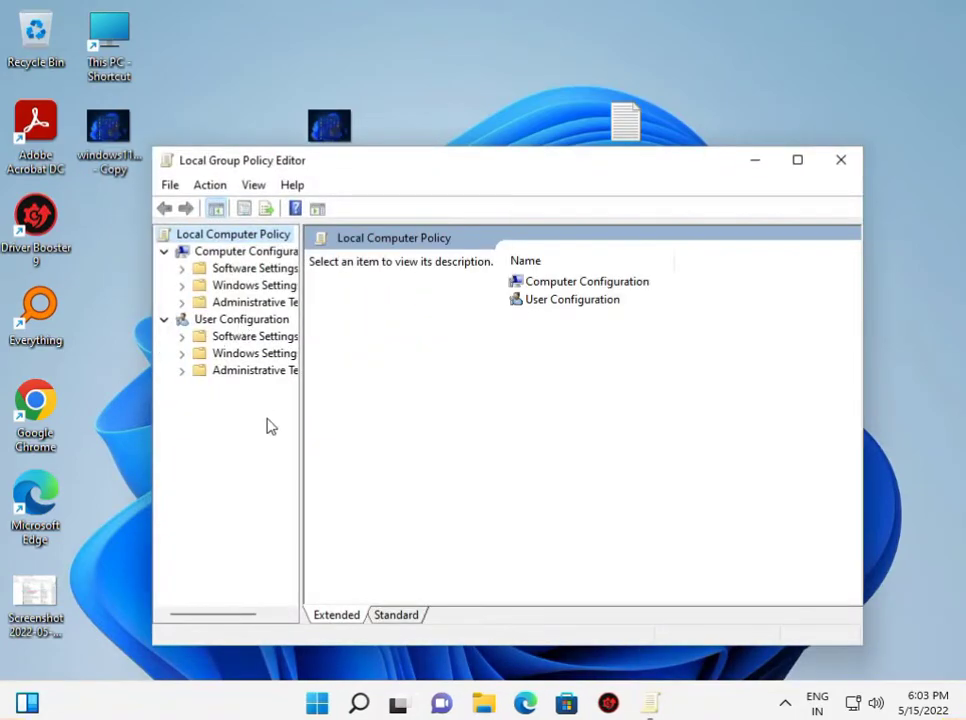
Maximize the editor, widen the tree pane, and open Administrative Templates > Network > Offline Files.
double_click(483, 172)
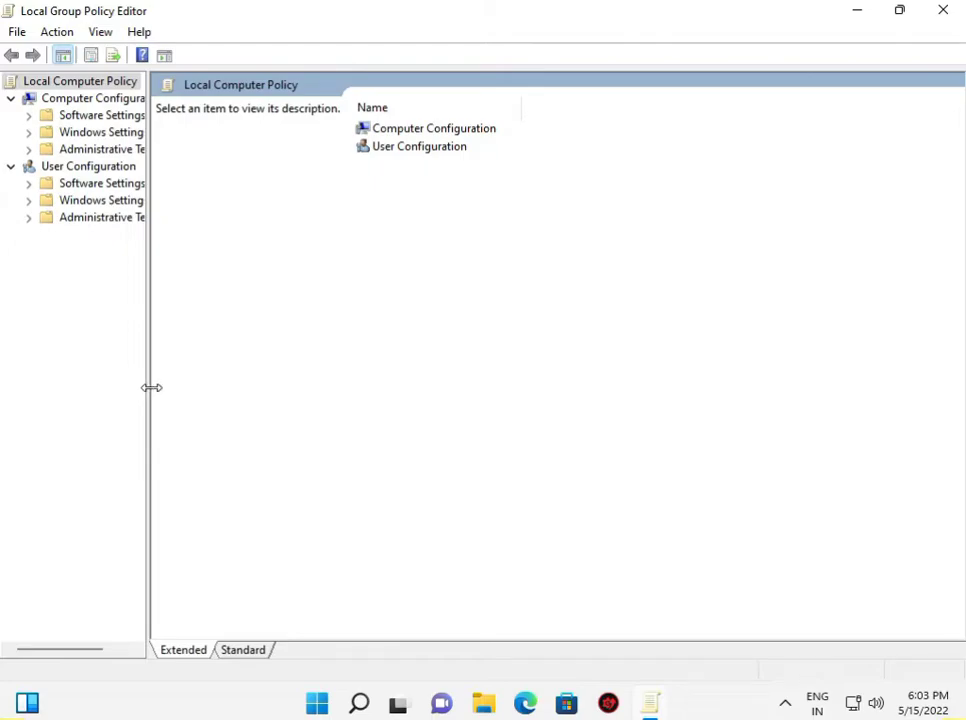
left_click_drag(148, 387, 297, 386)
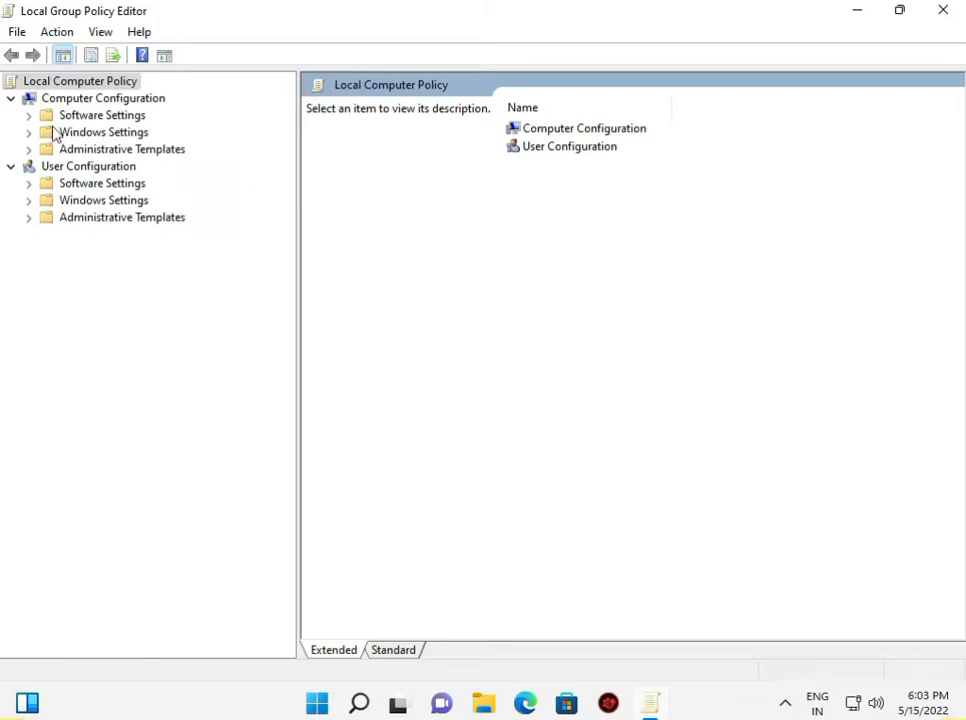
left_click(29, 150)
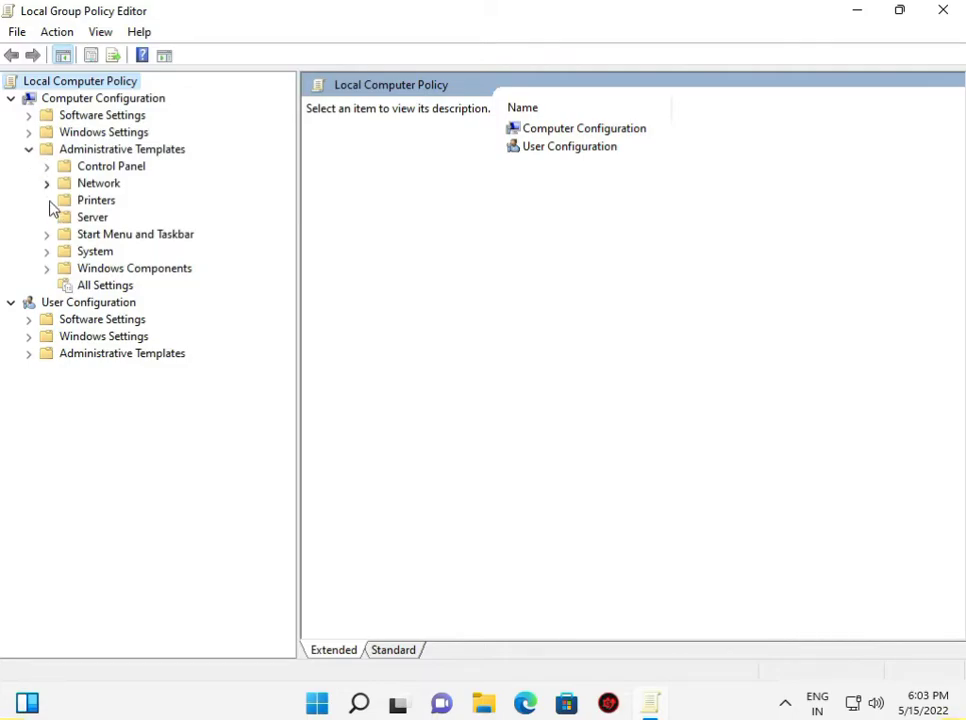
left_click(47, 184)
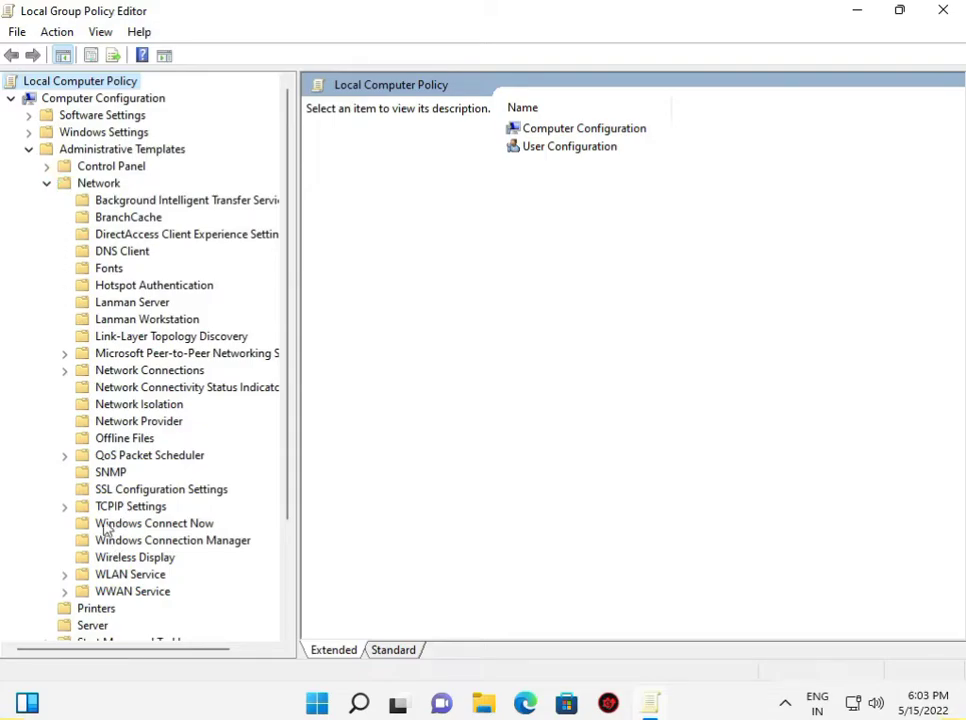
left_click(103, 442)
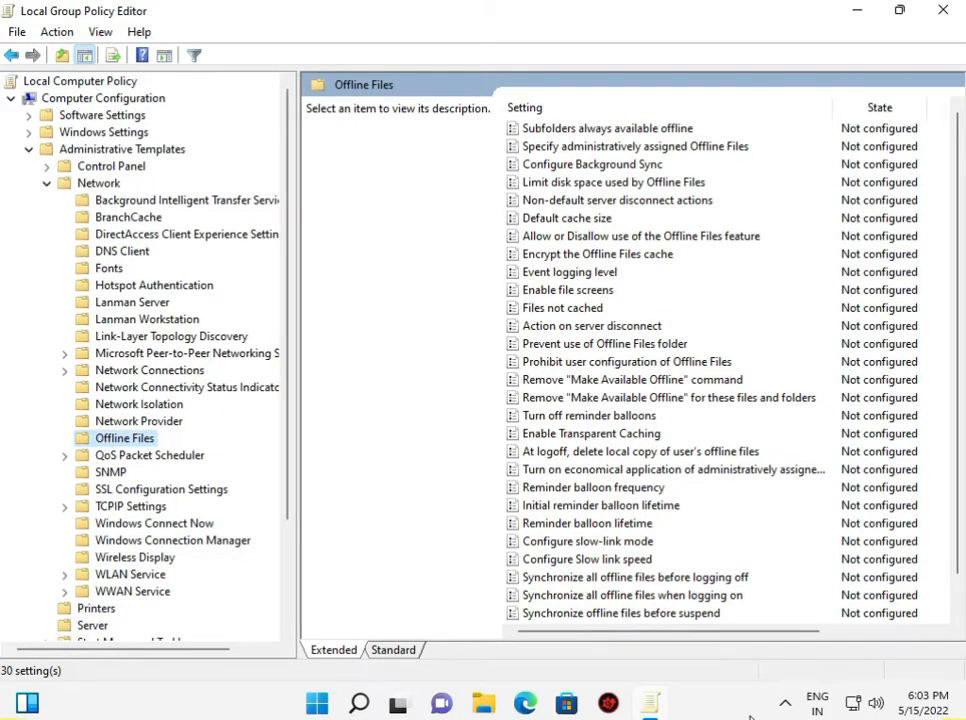
Set the 'Allow or Disallow use of the Offline Files feature' policy to Enabled and apply it.
left_click(566, 243)
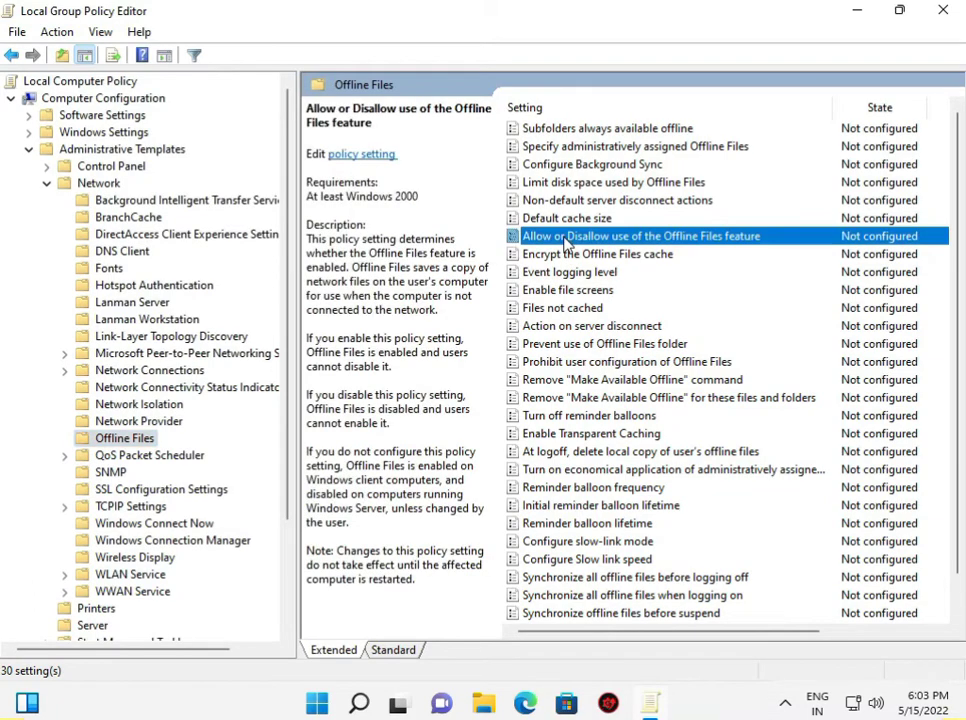
left_click(389, 160)
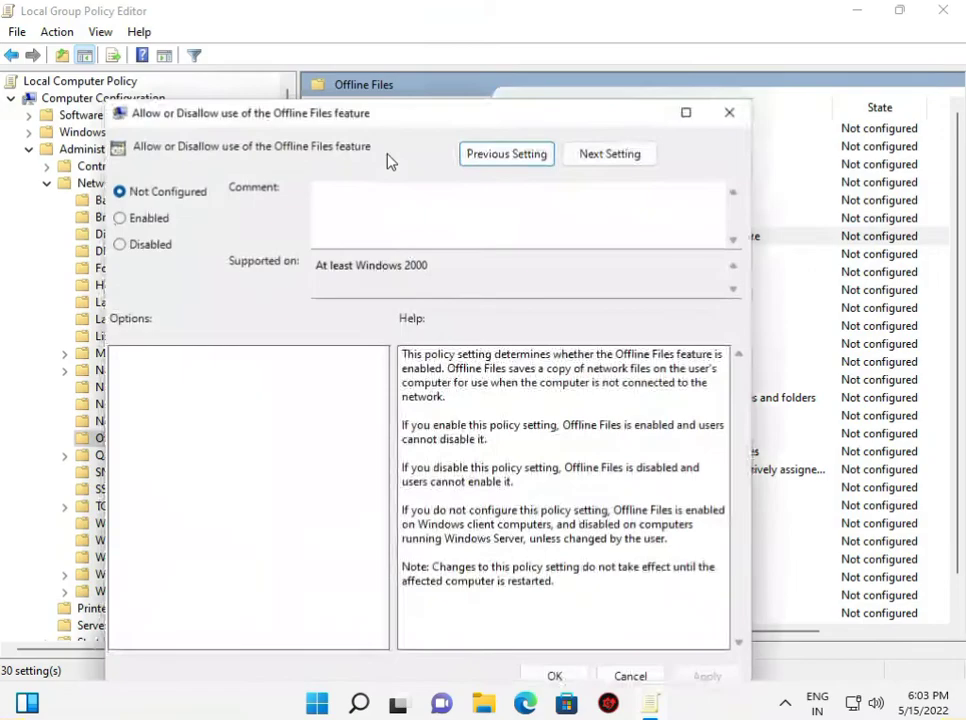
left_click(120, 218)
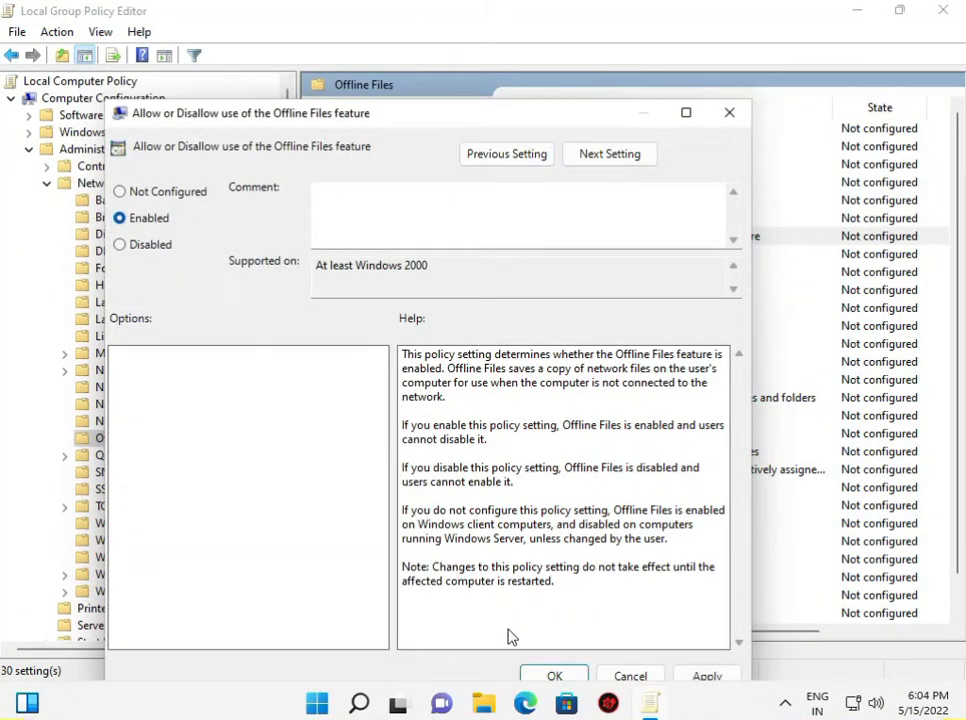
left_click(700, 677)
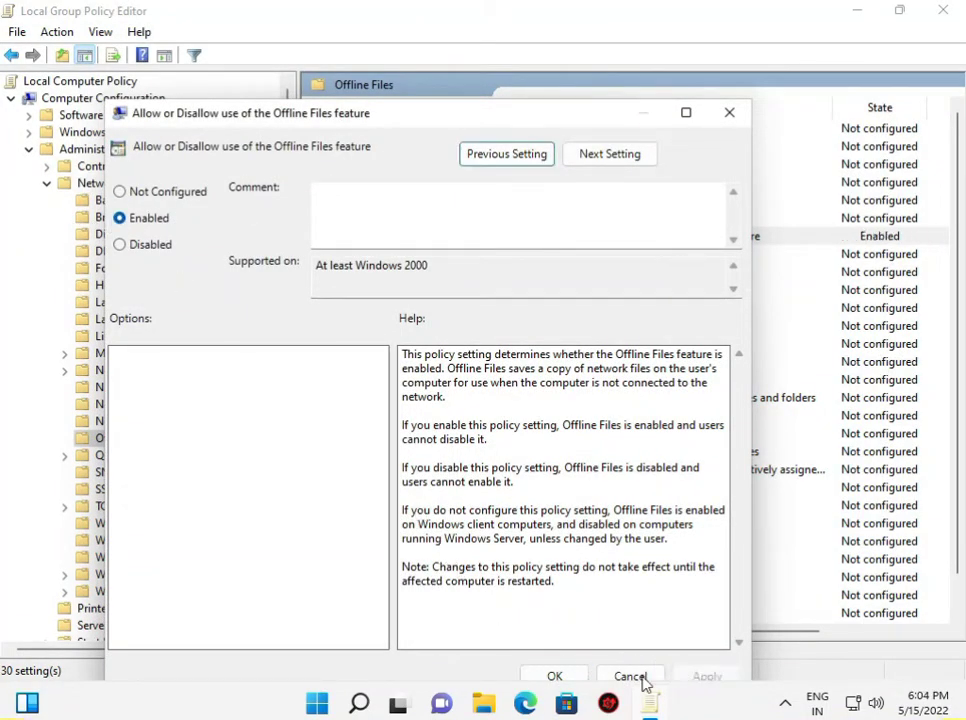
left_click(554, 677)
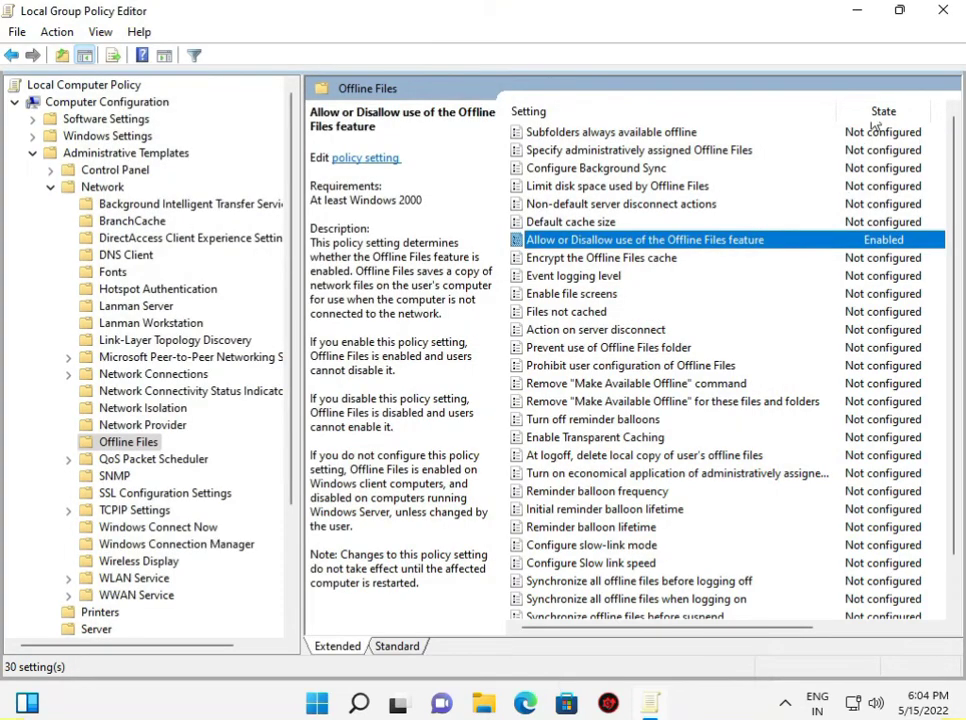
Close the Local Group Policy Editor with Alt+F4, returning to the desktop.
key("alt+F4")
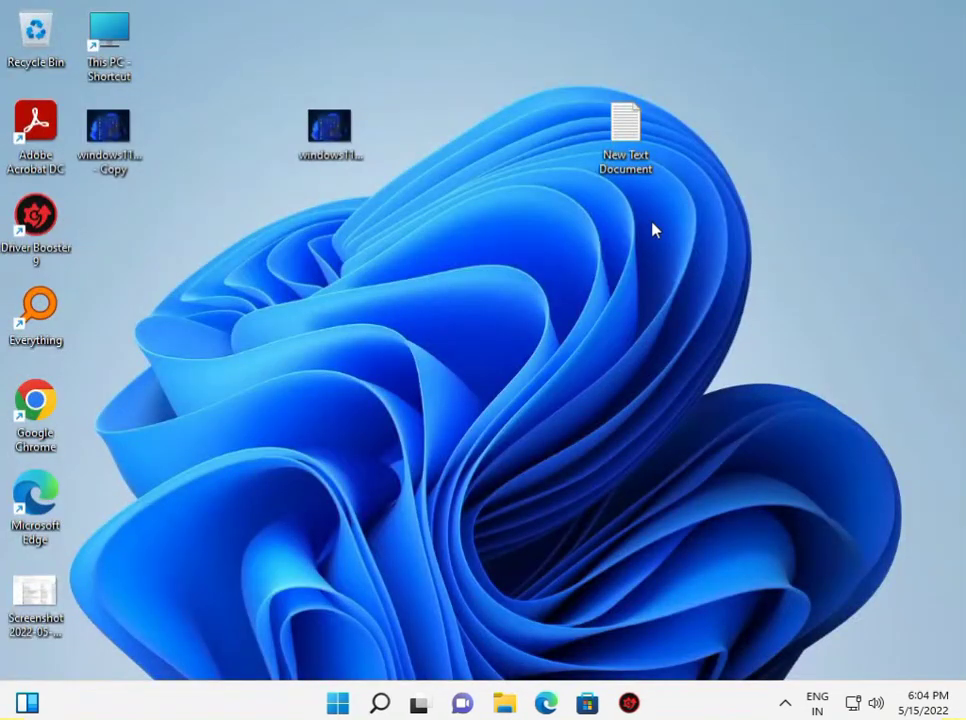